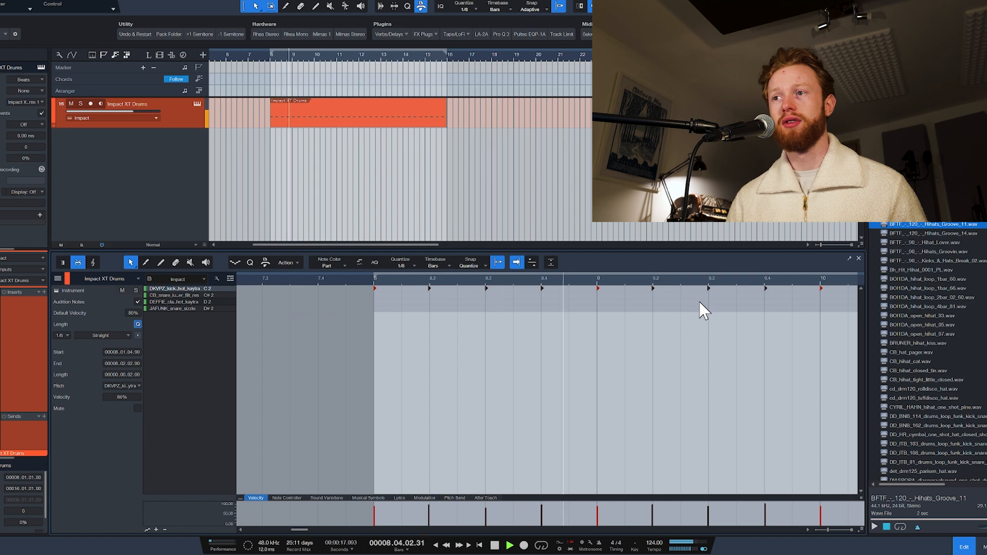
- Add DEFFIE clap hits on beats 2 and 4 from bar 8 through bar 15, humanize them and audition the pattern
key("space")
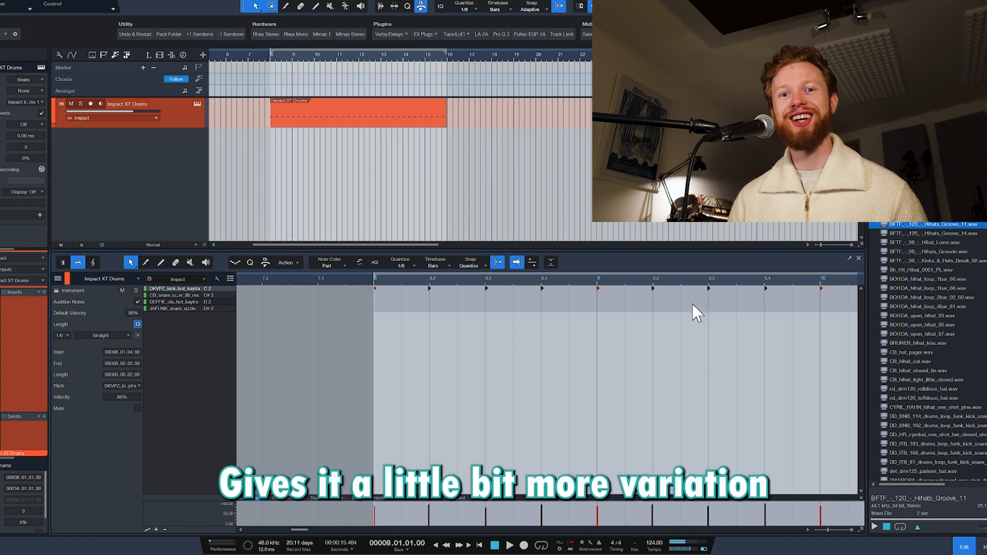
key("F5")
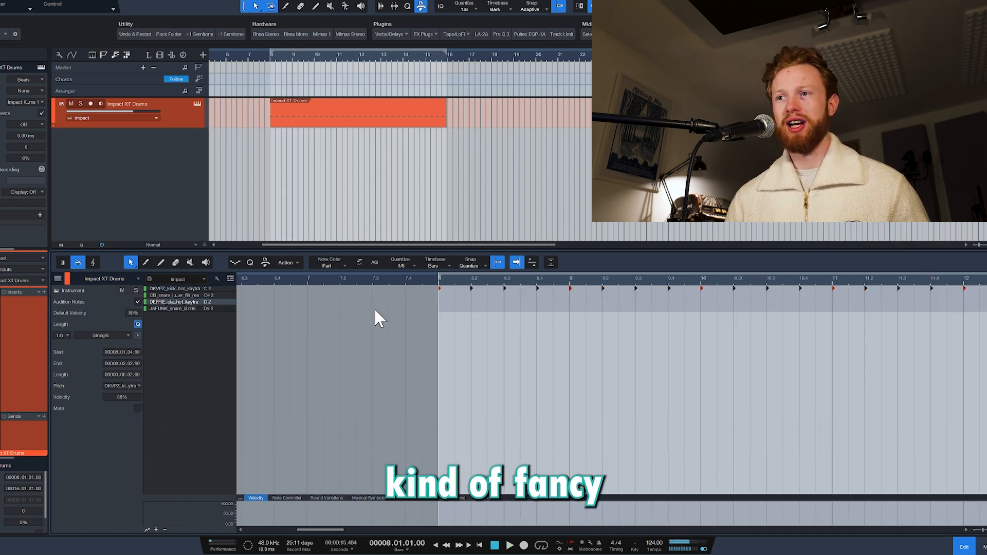
left_click(471, 306)
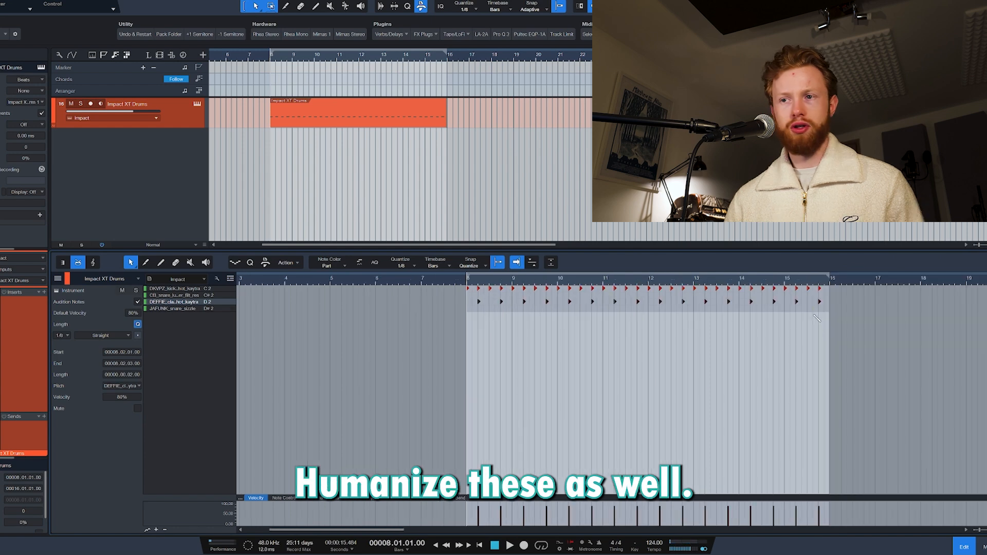
key("alt+h")
left_click(524, 318)
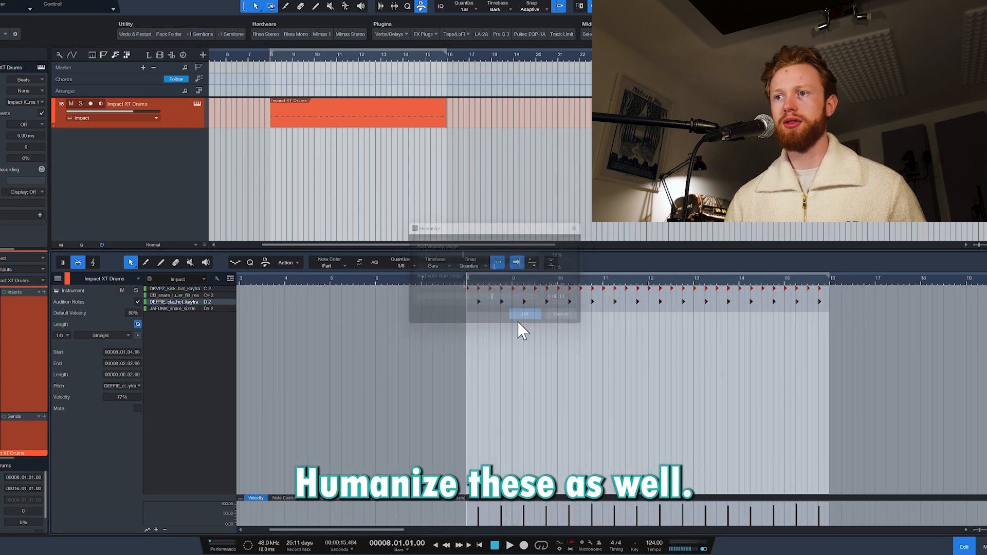
key("space")
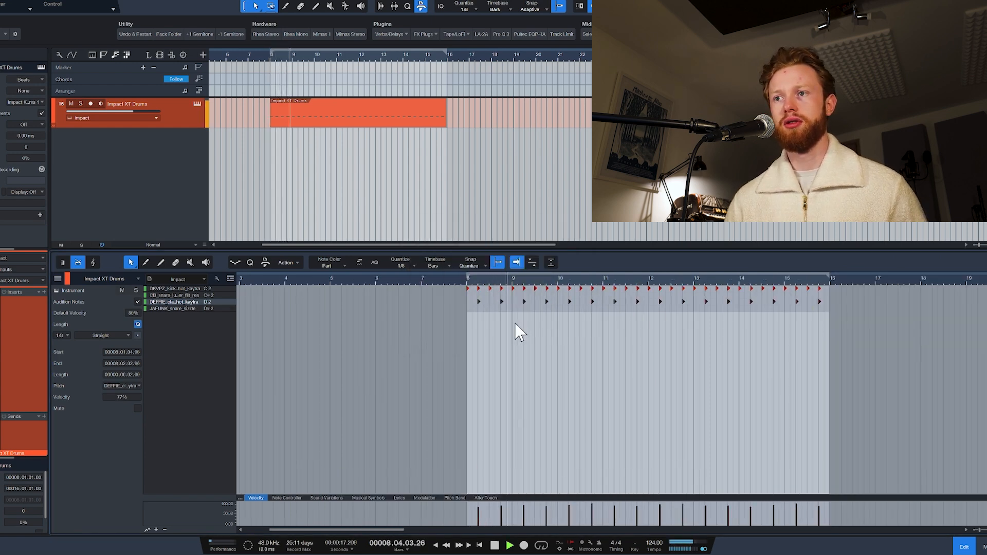
key("space")
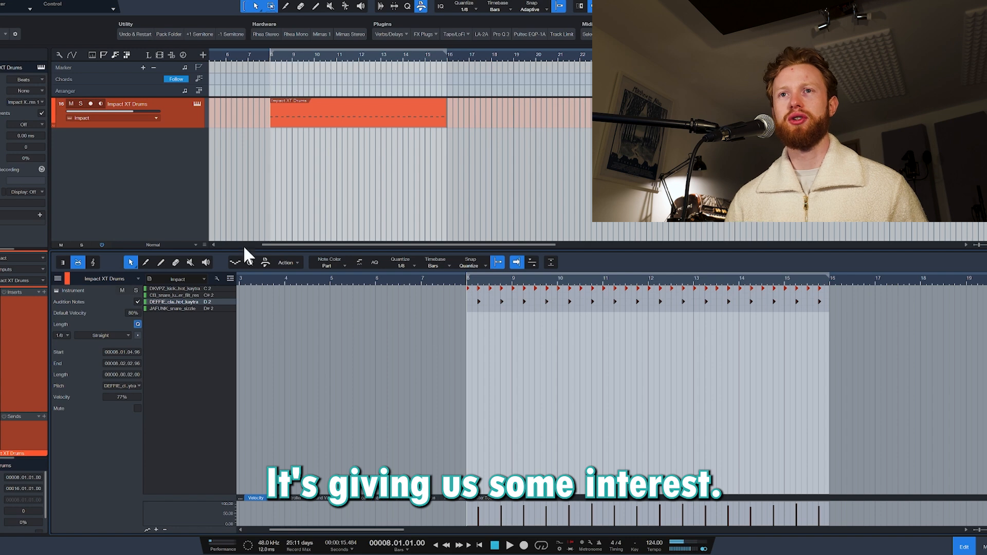
- Place JAFUNK_snare_sizzle hits on beat 4 of bars 8 and 9, and repeat them through bar 15
key("e")
key("e")
key("e")
left_click(479, 309)
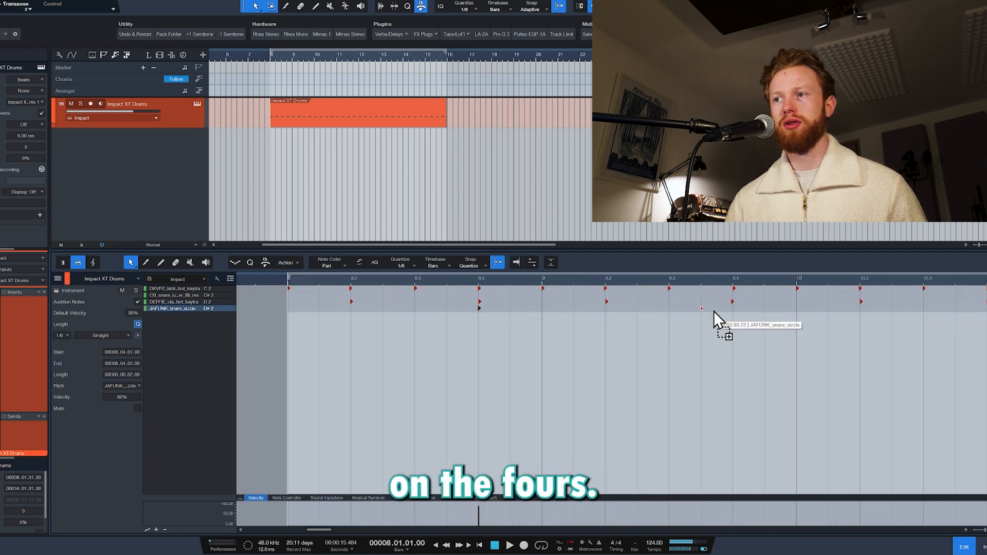
left_click(735, 309)
key("d")
key("d")
key("d")
key("w")
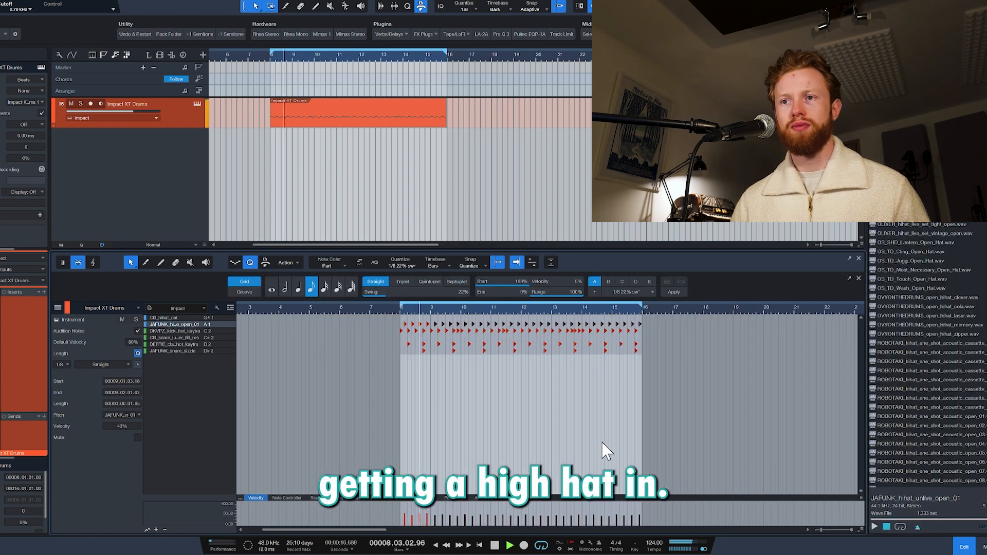
- Arm the Impact XT Drums track and record a CB_hihat_cat part across bars 8 to 15
key("space")
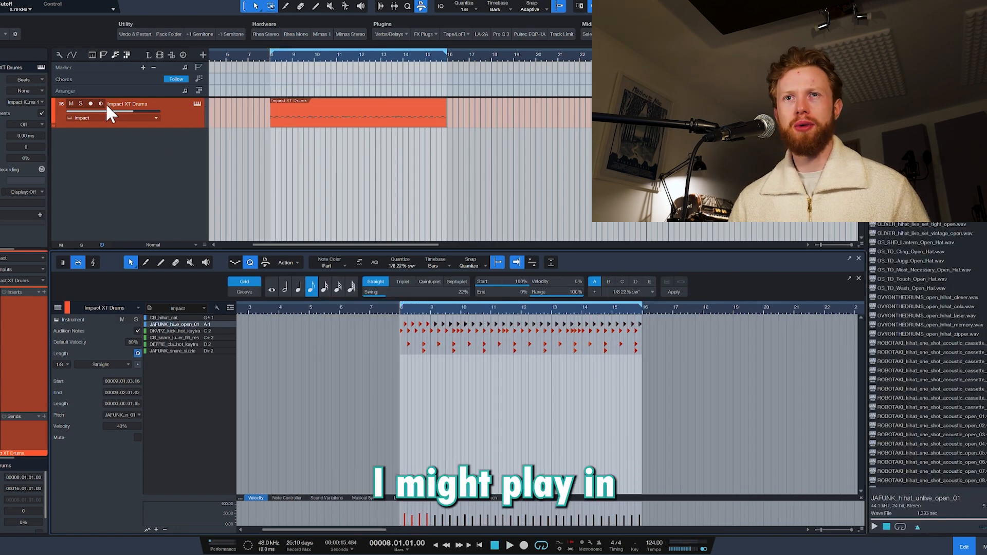
left_click(91, 102)
left_click(209, 317)
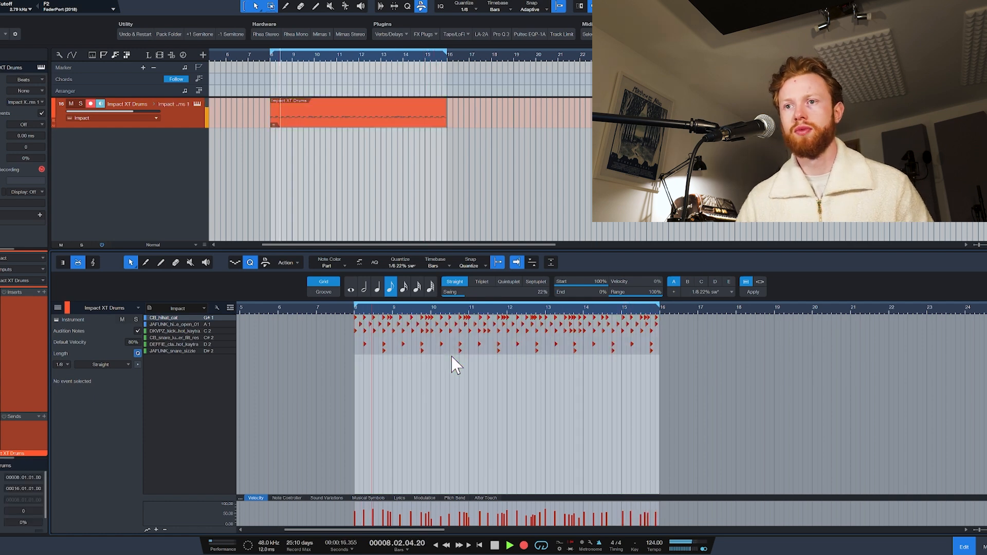
key("space")
- Quantize the recorded CB_hihat_cat notes to 1/16 with 22% swing and audition them in the drum loop
left_click(355, 317)
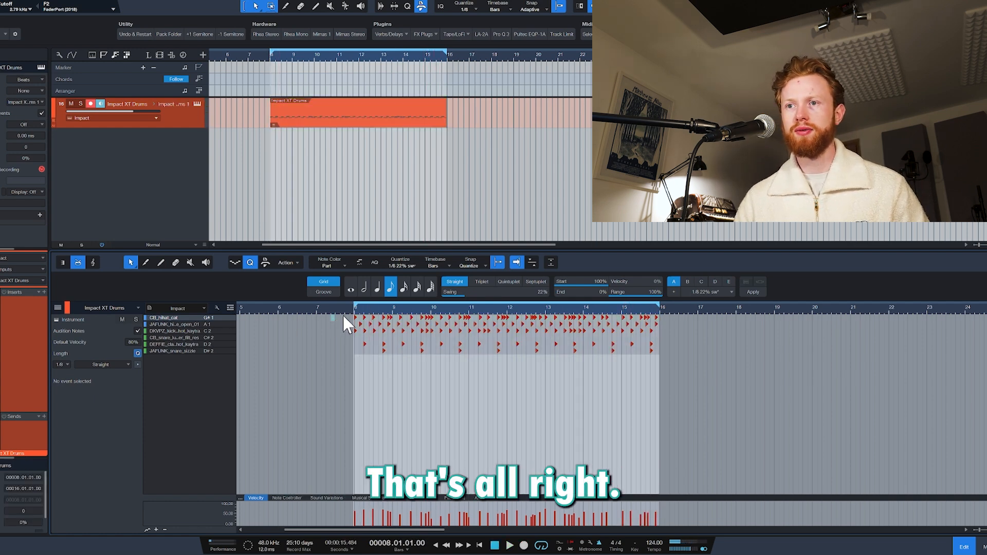
key("e")
key("e")
key("e")
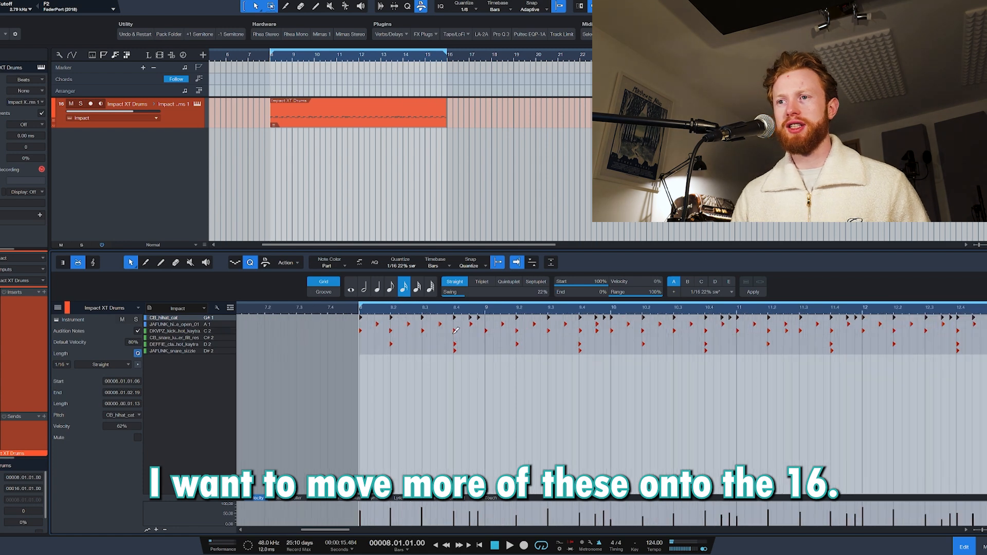
key("f")
key("space")
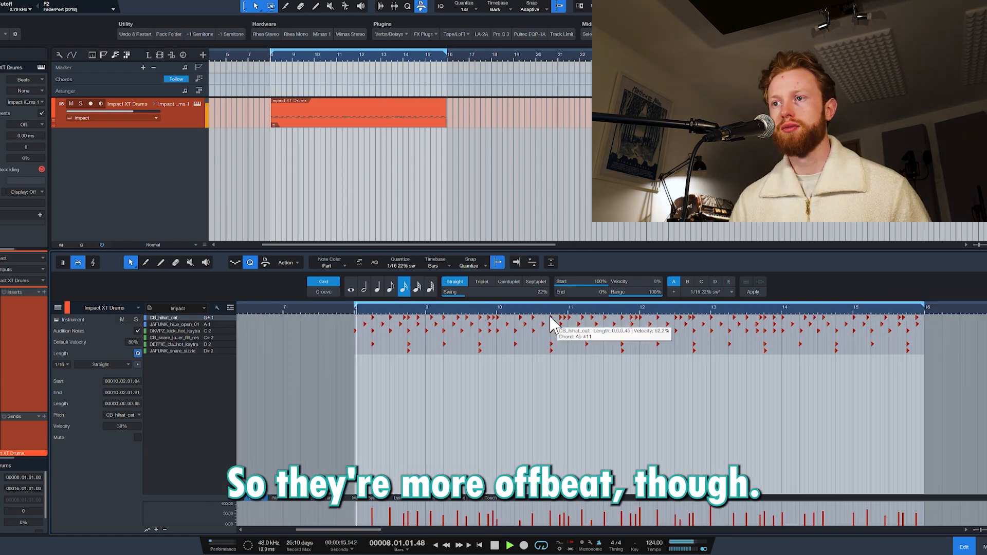
left_click(552, 324)
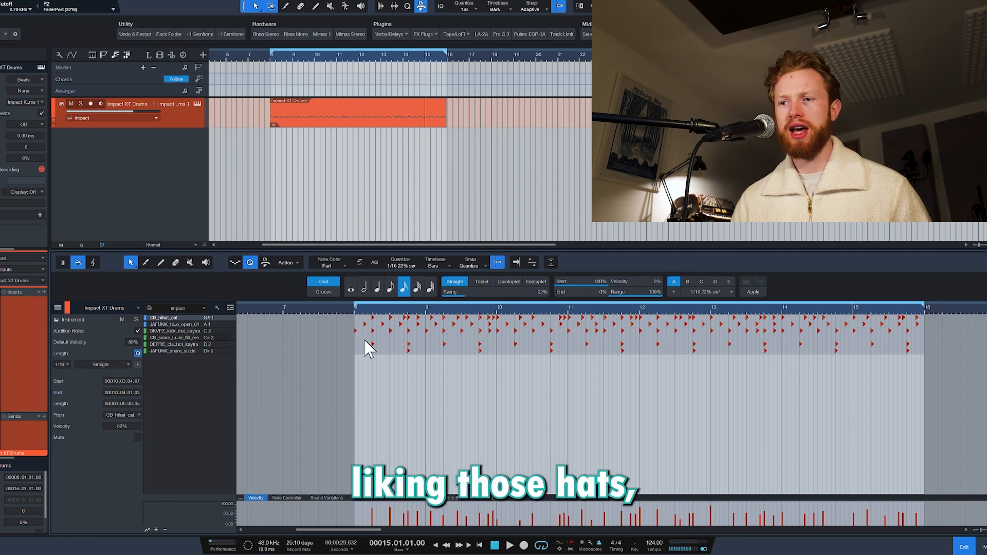
- Browse the percussion samples around agdk_perc_mello.wav, and close the Impact XT window and the file browser
key("F5")
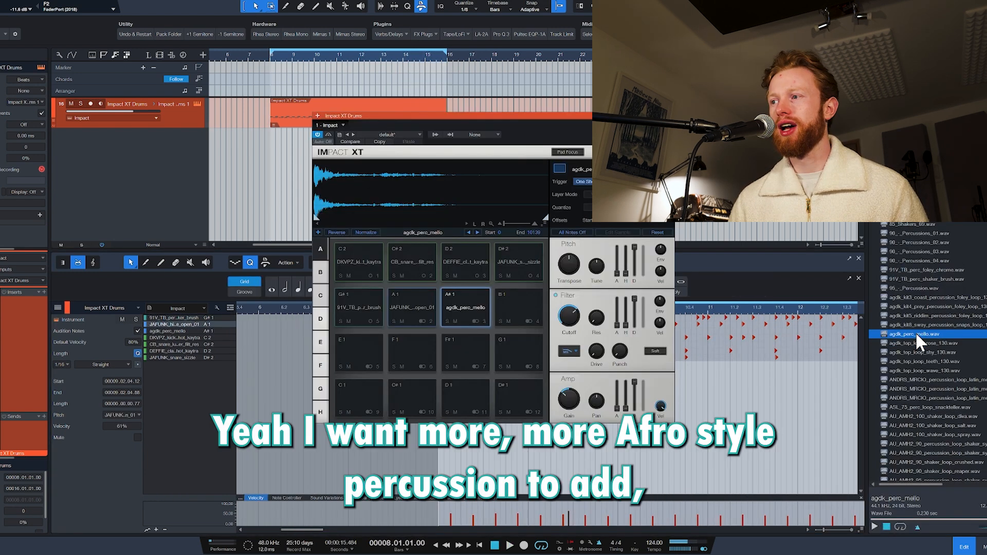
scroll(914, 331, "down", 3)
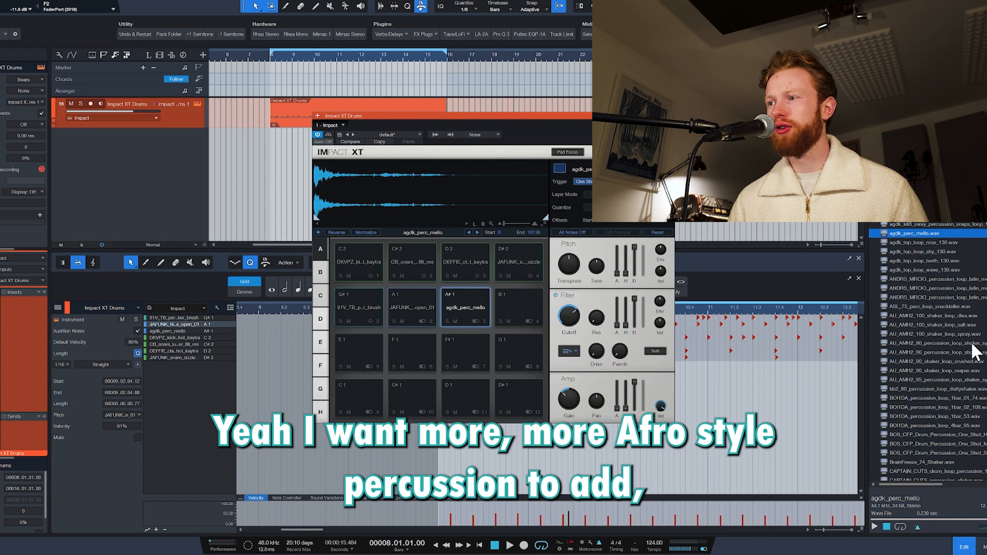
left_click(669, 116)
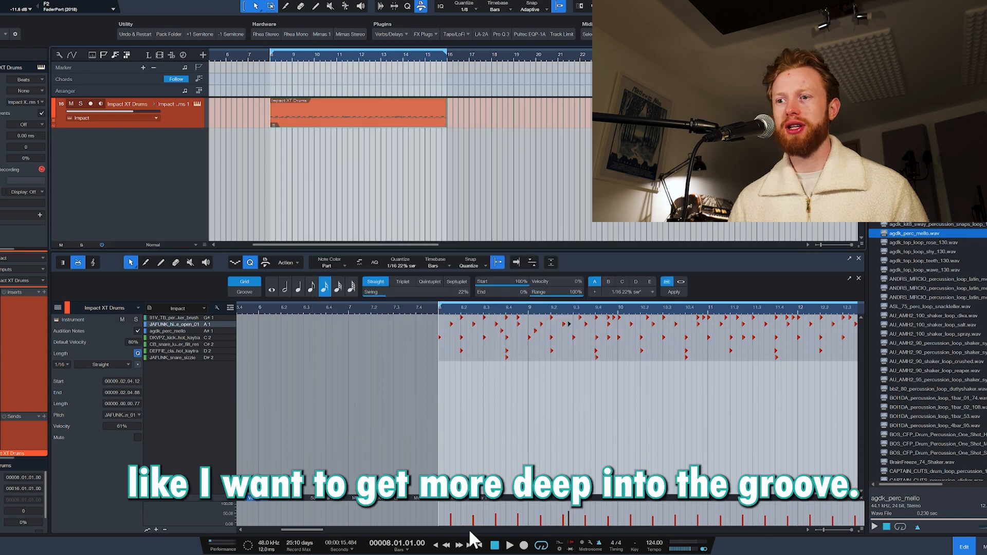
key("F5")
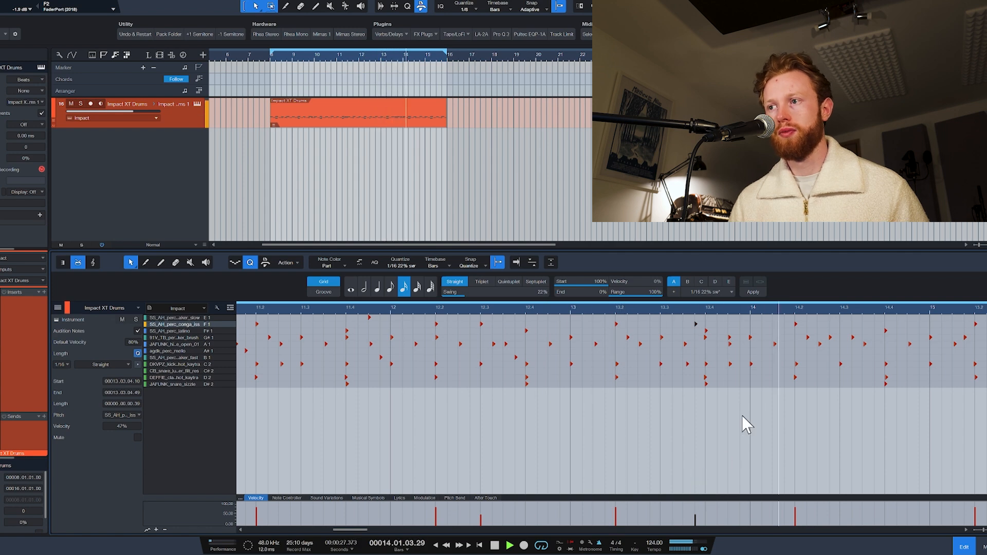
- Add an extra SS_AH_perc_latino hit at the end of bar 15 and nudge it slightly later
key("space")
scroll(608, 387, "down", 3)
scroll(777, 381, "up", 3)
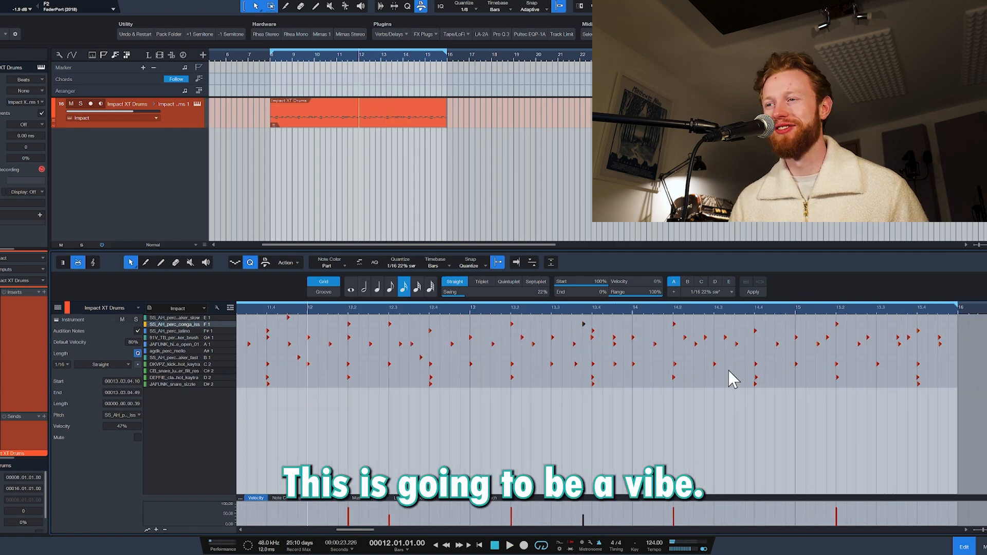
left_click(686, 339)
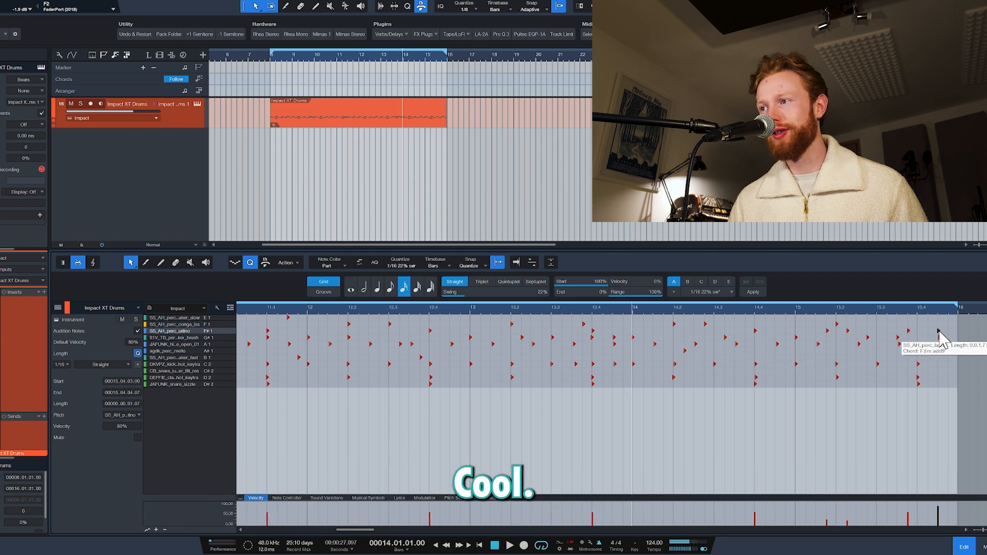
left_click_drag(938, 332, 939, 330)
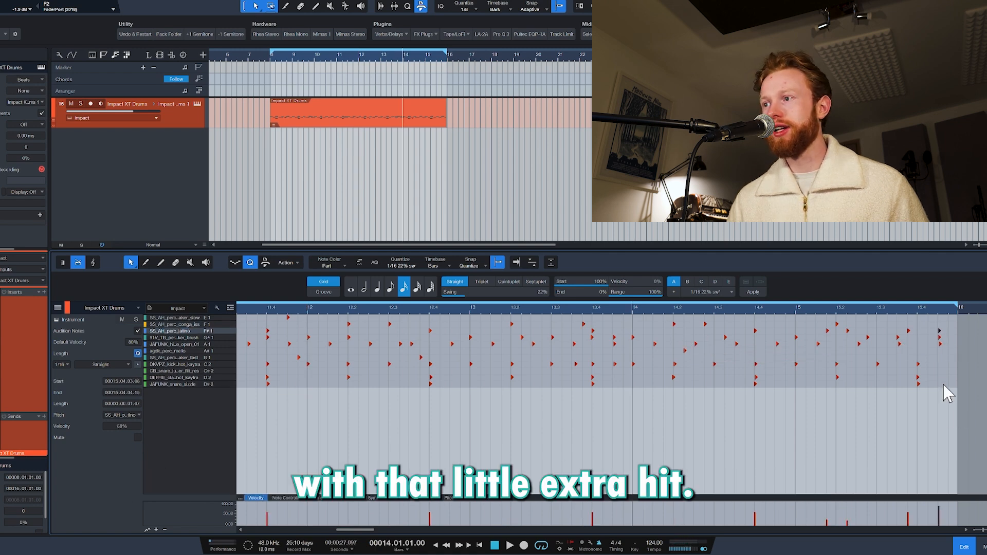
- Play back the end of the percussion pattern and return the playhead to bar 8
key("space")
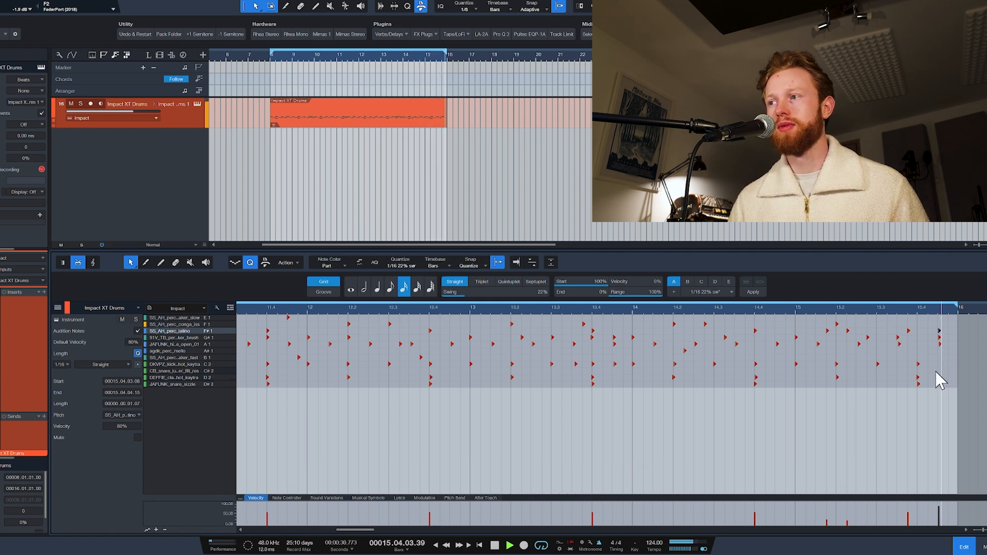
key("space")
scroll(852, 379, "down", 5)
left_click(441, 312)
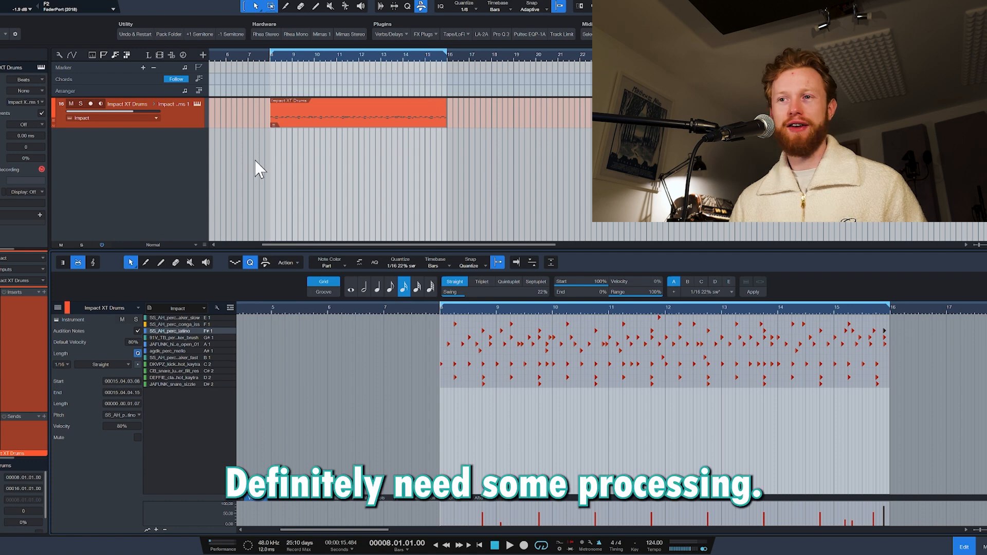
- Compare the DRUMS bus with its inserts bypassed and active during playback, leave them active, and close the TAIP and bx_townhouse windows
key("F3")
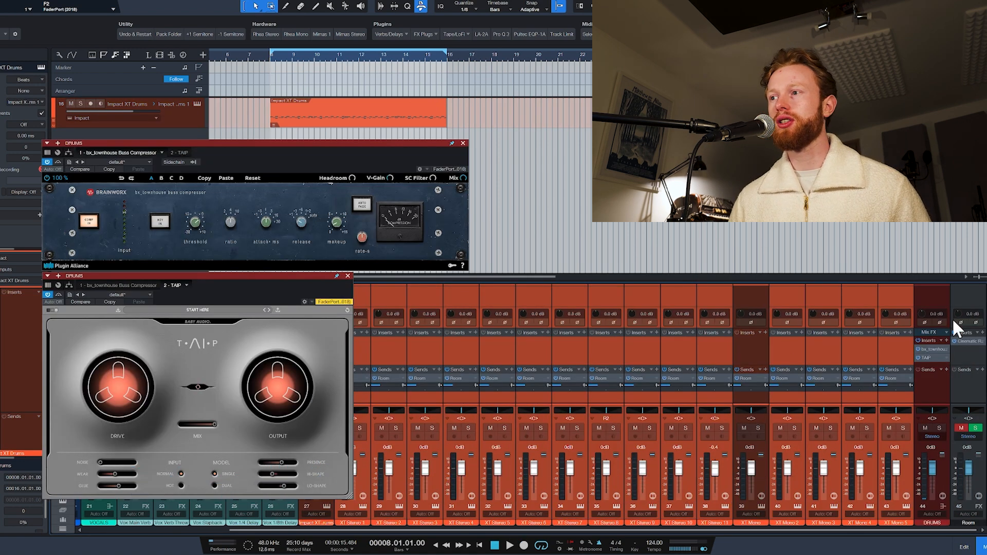
key("space")
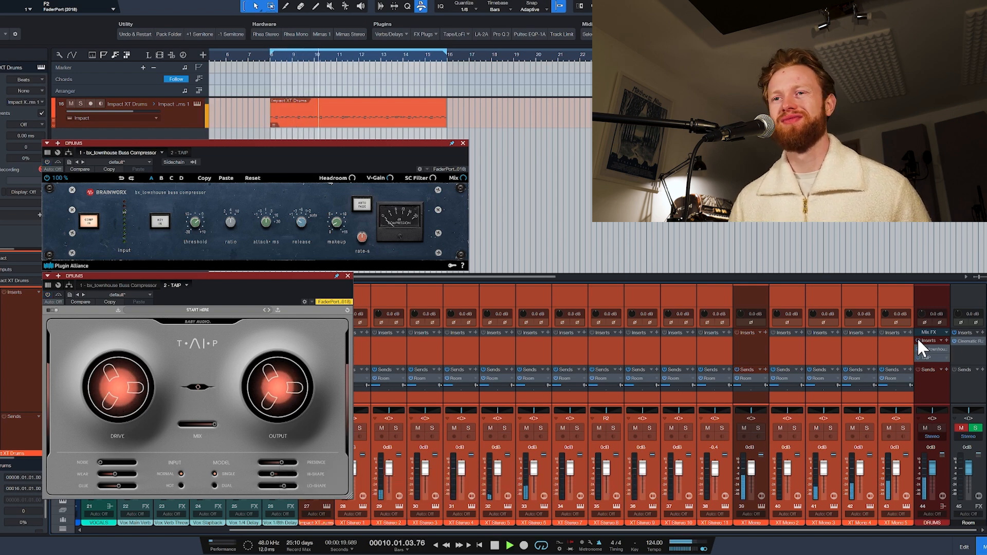
left_click(917, 337)
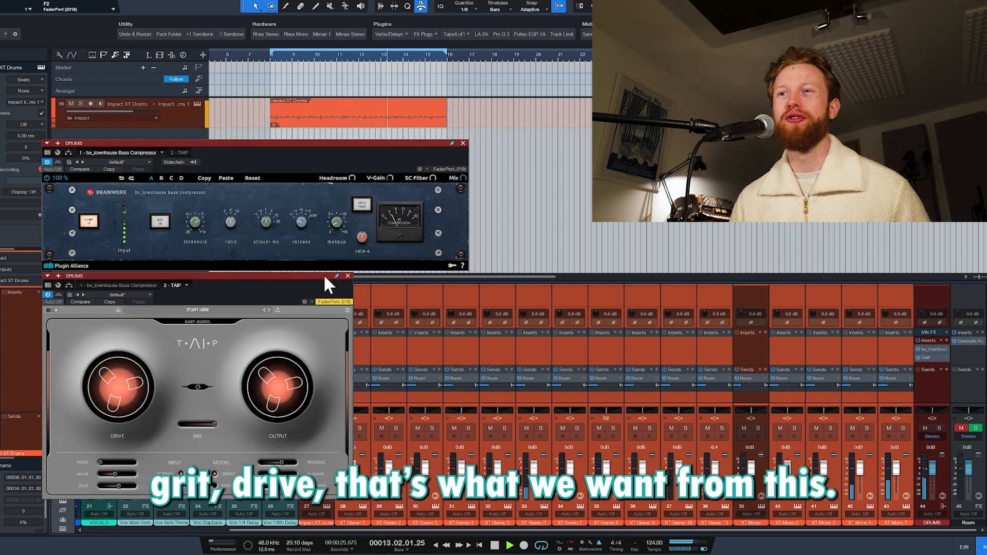
left_click(347, 275)
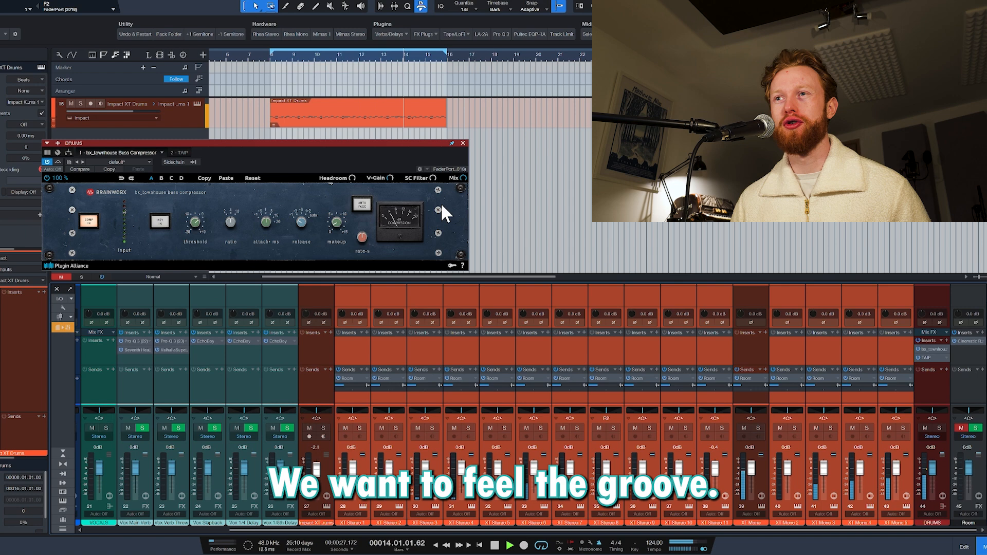
left_click(462, 144)
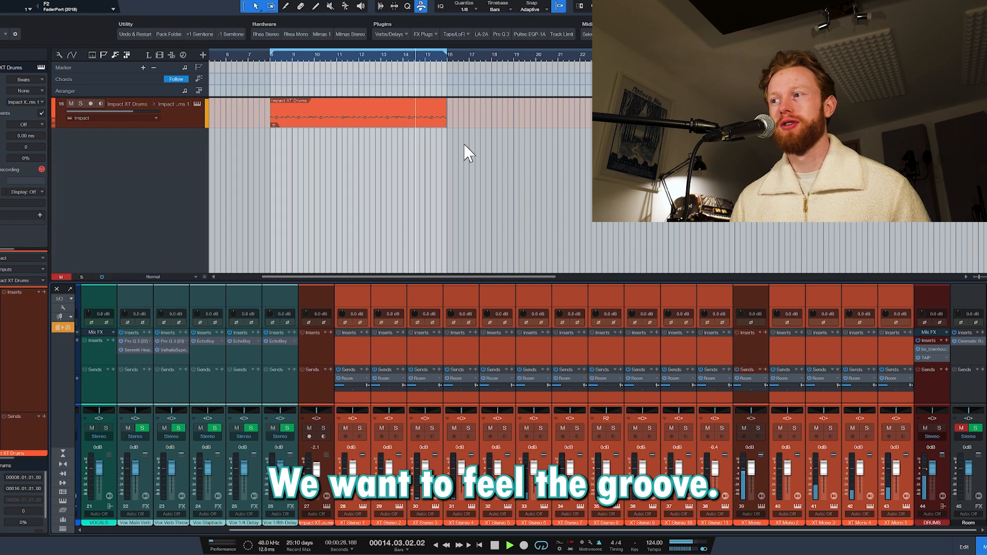
- Unmute the Room effect channel and play the drum loop from bar 8
left_click(959, 428)
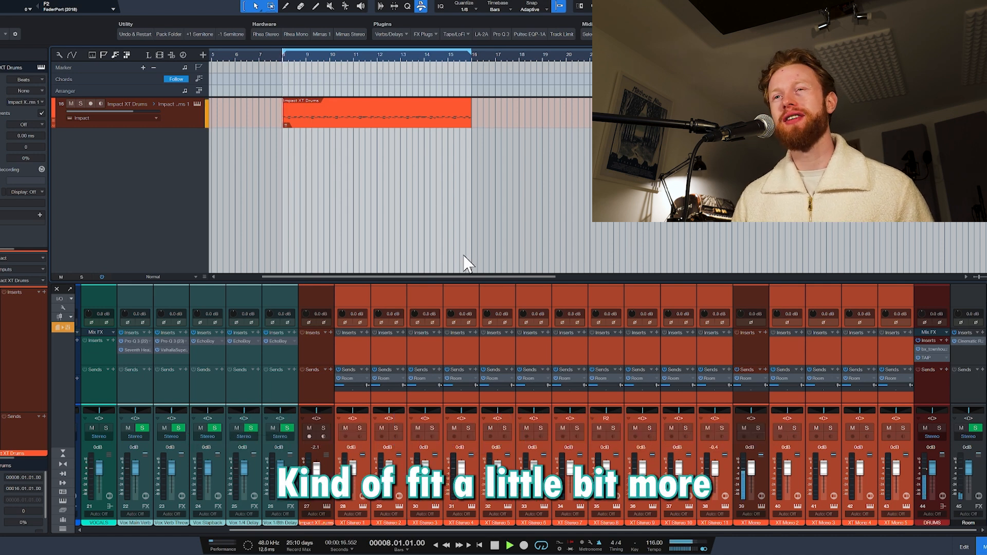
key("space")
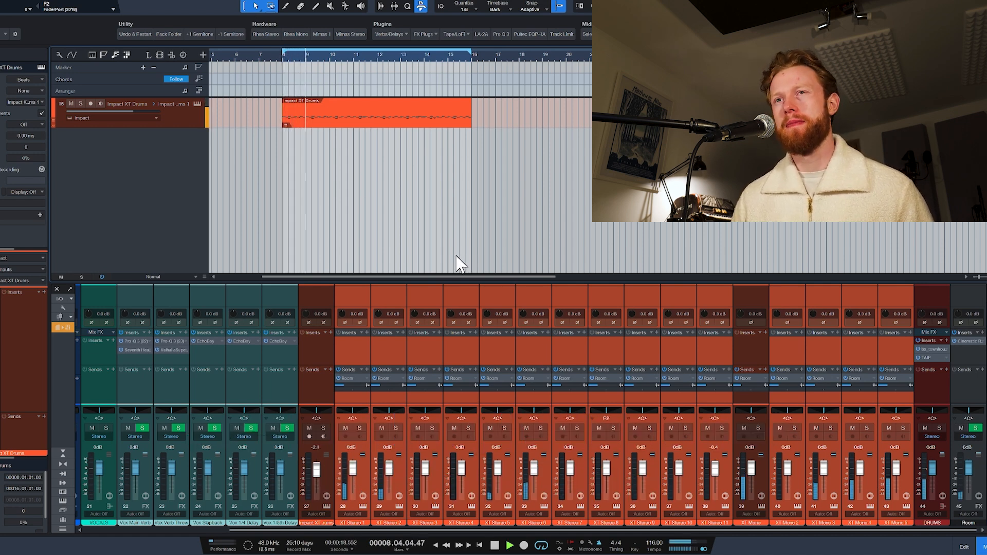
- Record a take on the armed Jun-6 V track over the drum loop
key("space")
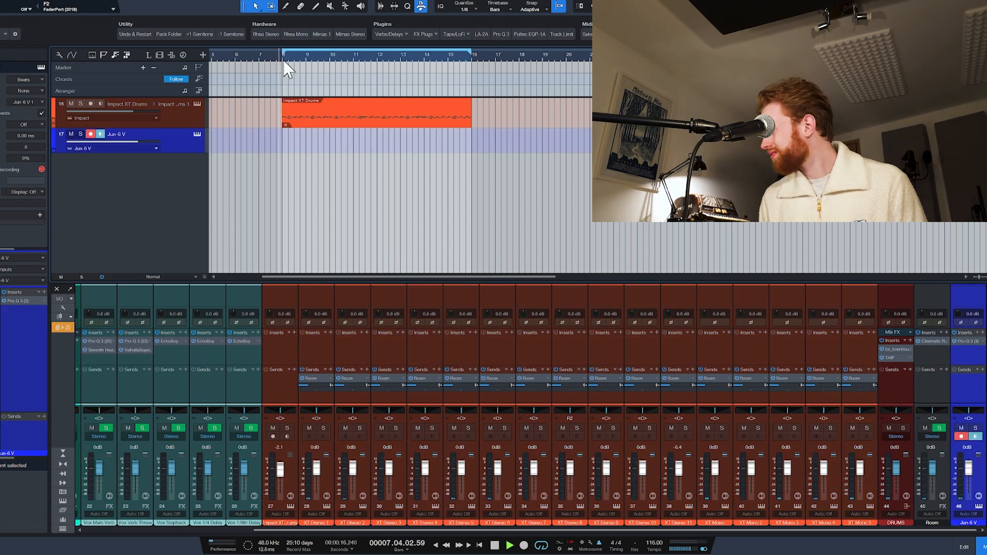
key("KP_Multiply")
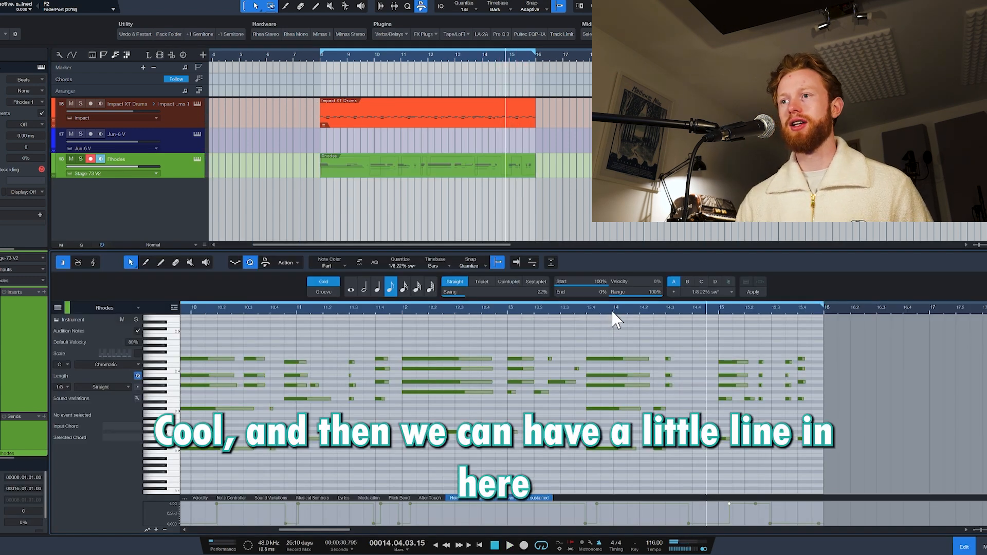
- Record a short descending melody line into the Rhodes part in the second half of bar 14
left_click(612, 311)
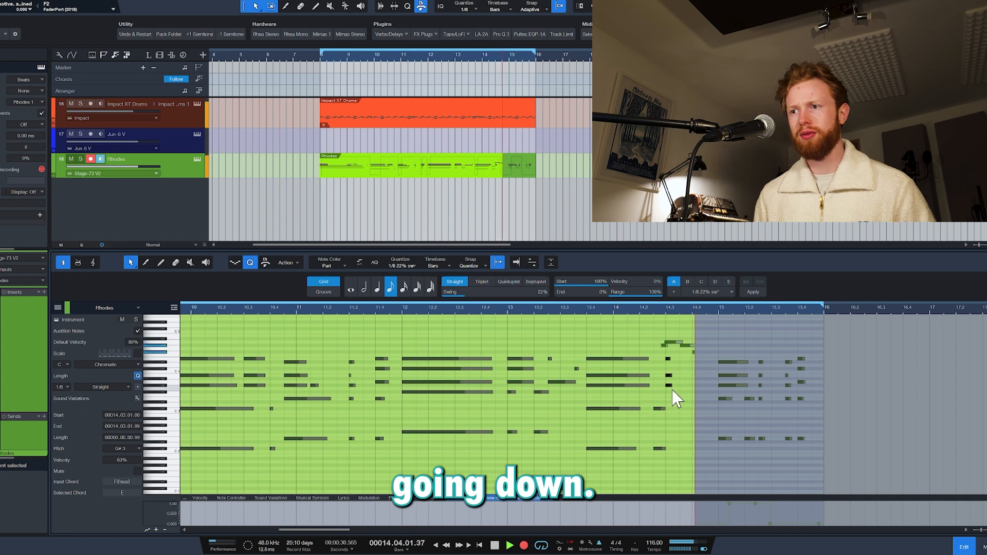
key("space")
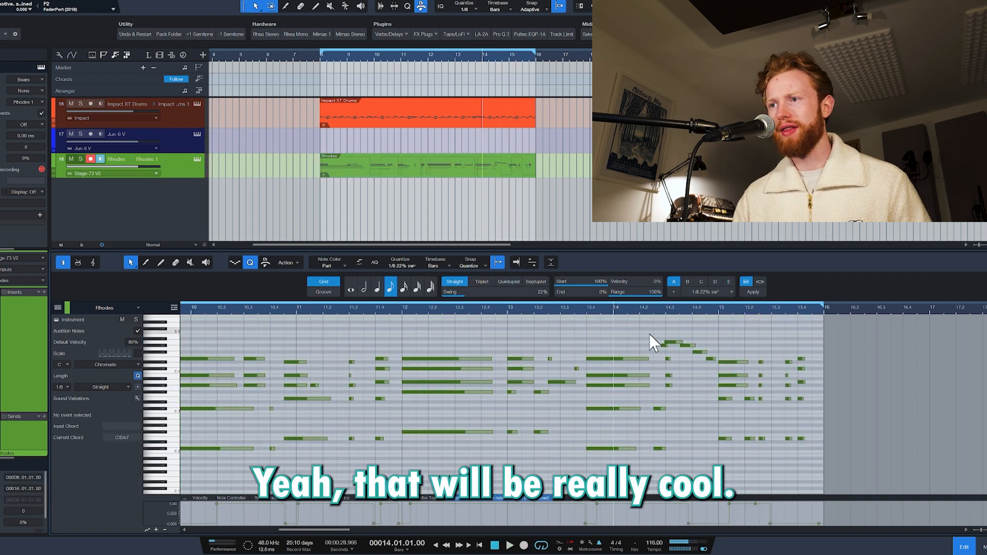
- Clear the short chord stab on beat 3 of bar 14 beneath the descending melody in the Rhodes part
scroll(668, 354, "up", 3)
left_click_drag(668, 331, 750, 376)
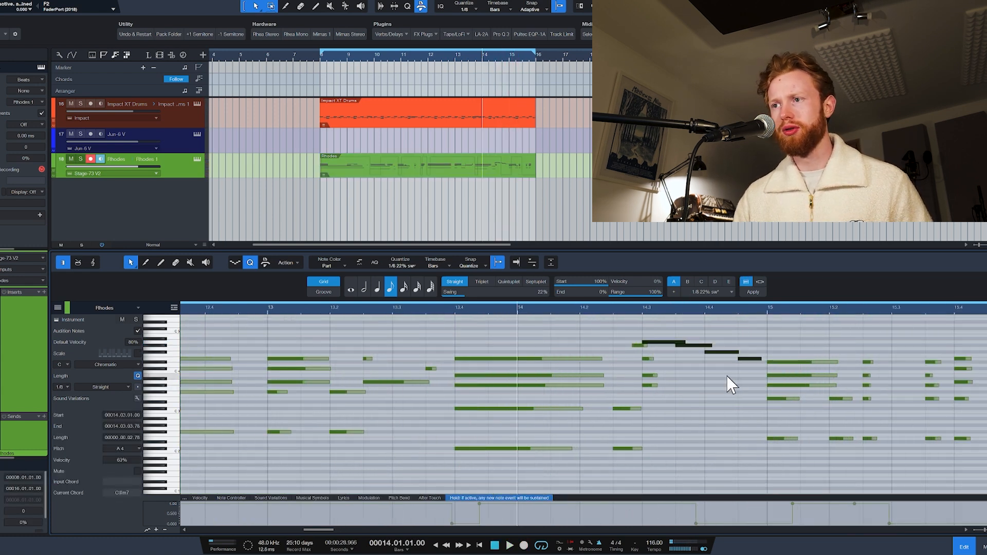
left_click_drag(636, 354, 663, 400)
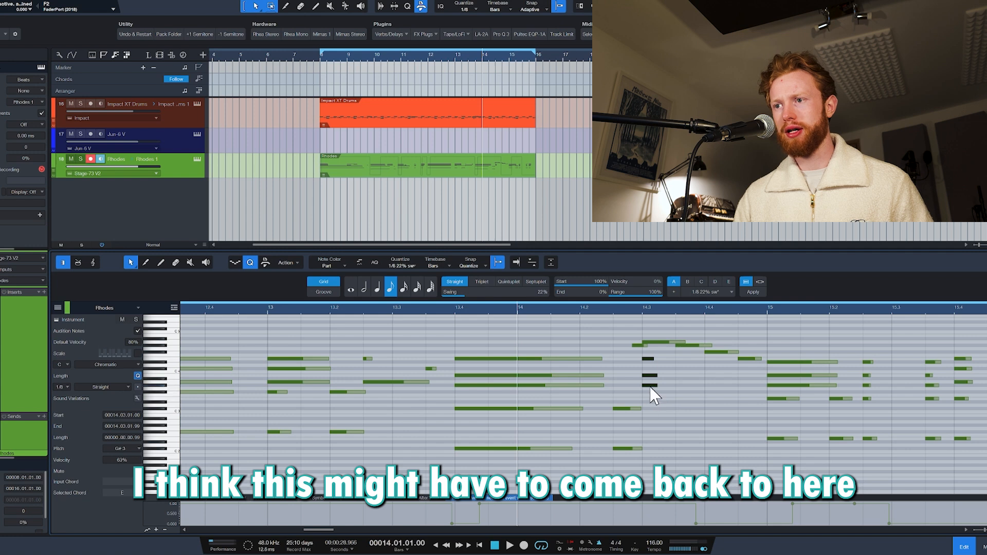
- Play the Rhodes chords together with the drum loop from bar 8, and stop playback
key("space")
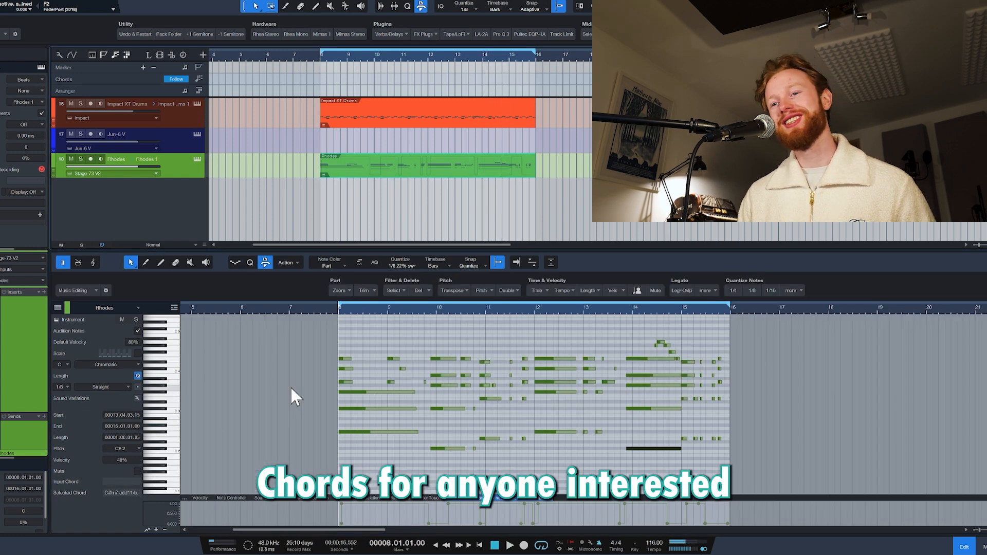
key("space")
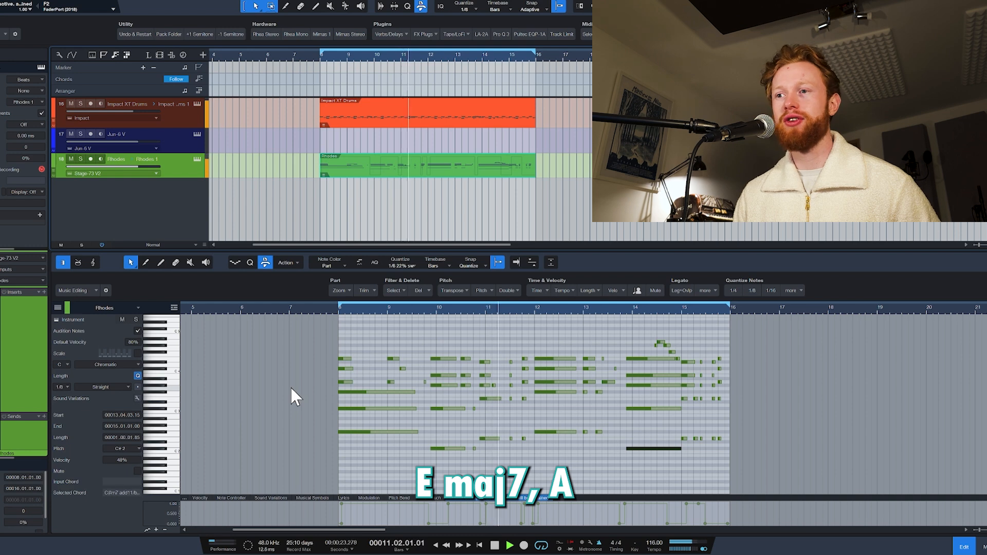
key("space")
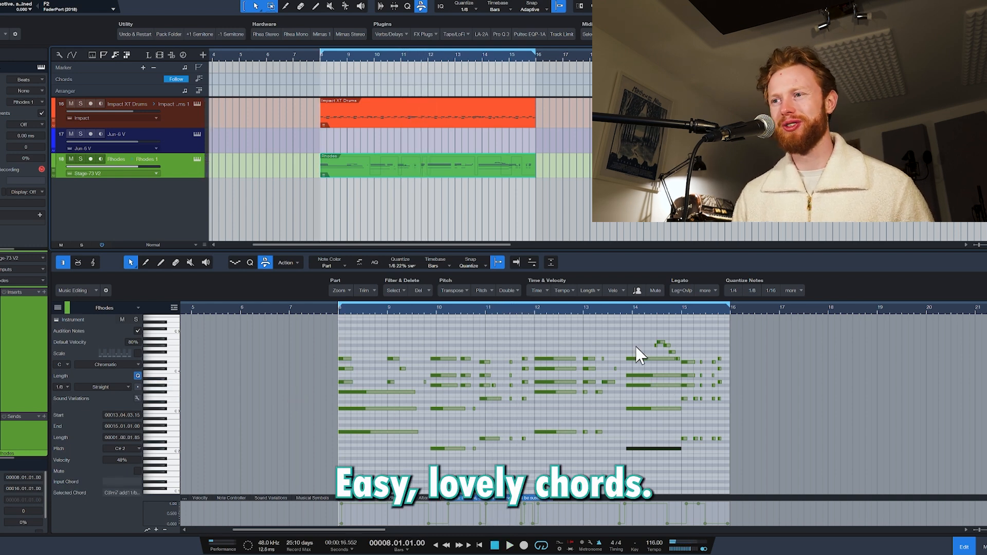
- Move the descending bar 14 melody from the Rhodes part onto the Jun-6 V track and stop playback
left_click_drag(645, 336, 682, 351)
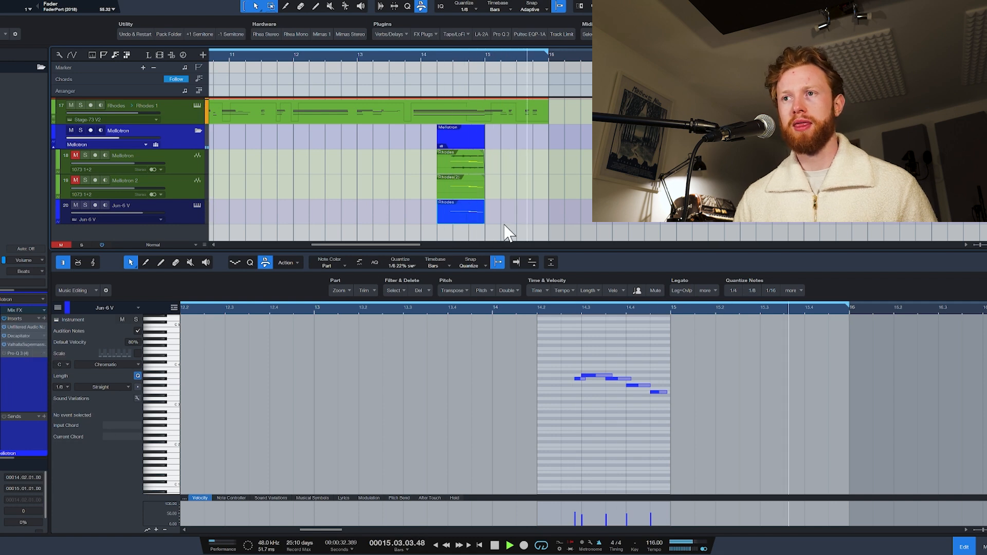
key("space")
scroll(526, 209, "down", 3)
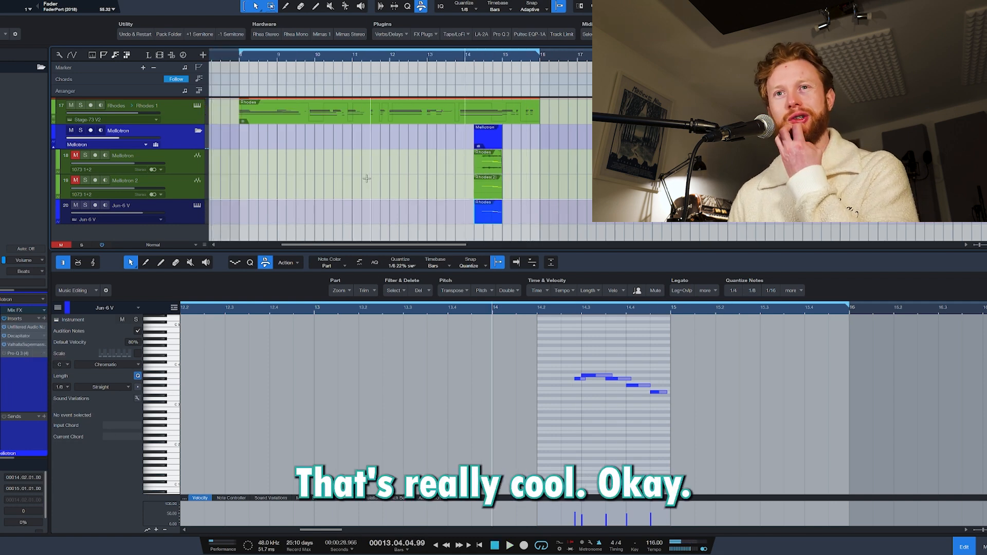
- Compare the Rhodes with its Needlepoint and Virtual Mix Rack inserts bypassed and active during playback, leave them active, and close the plugin windows
left_click(181, 168)
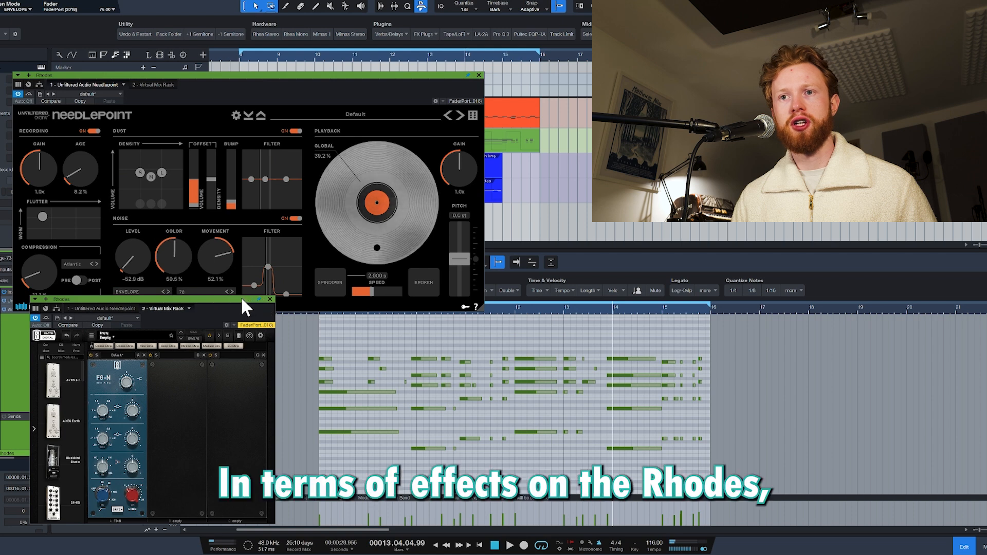
left_click_drag(235, 308, 236, 314)
key("space")
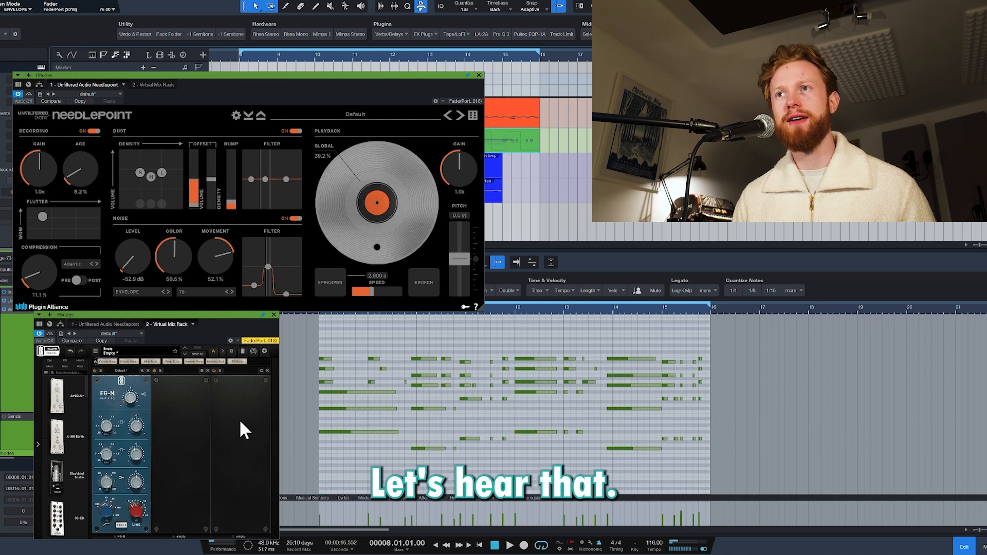
key("space")
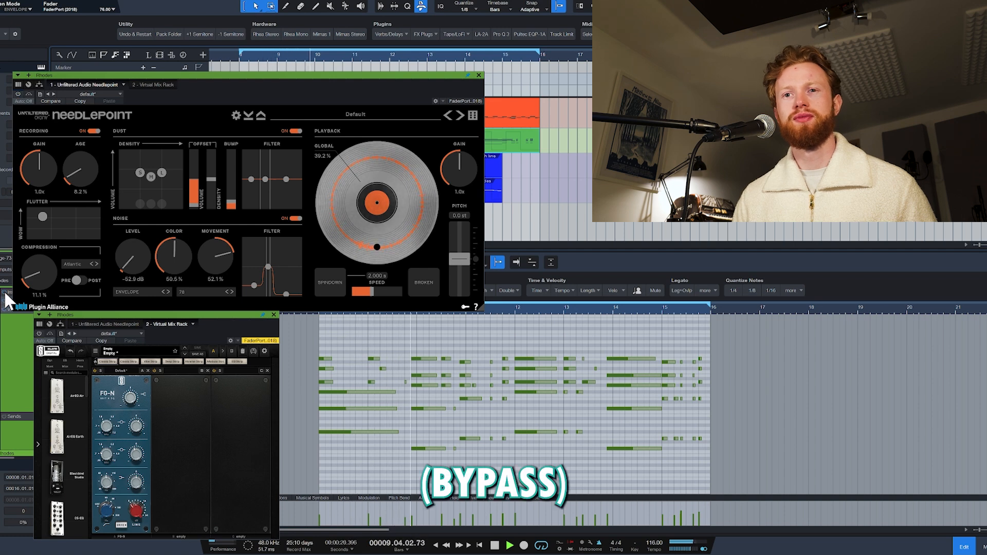
left_click(5, 294)
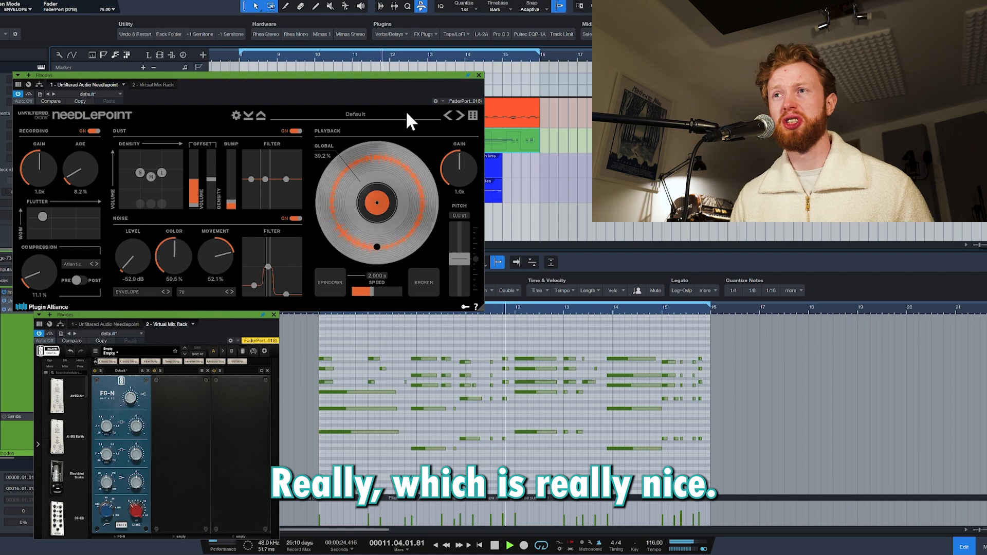
key("space")
left_click(479, 75)
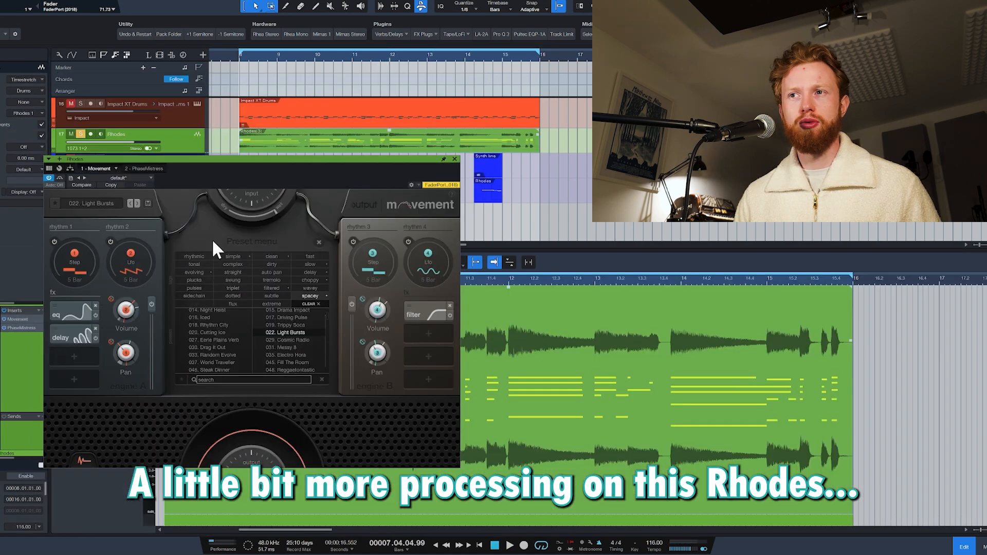
- Inspect the PhaseMistress insert alongside Movement on the rendered Rhodes track, and stop the loop playback
left_click(24, 326)
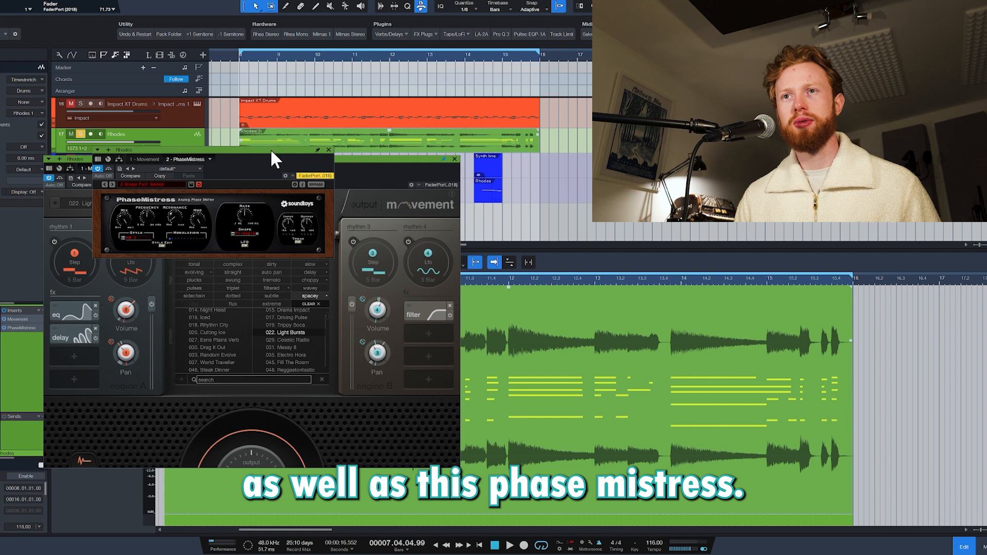
left_click_drag(271, 150, 341, 124)
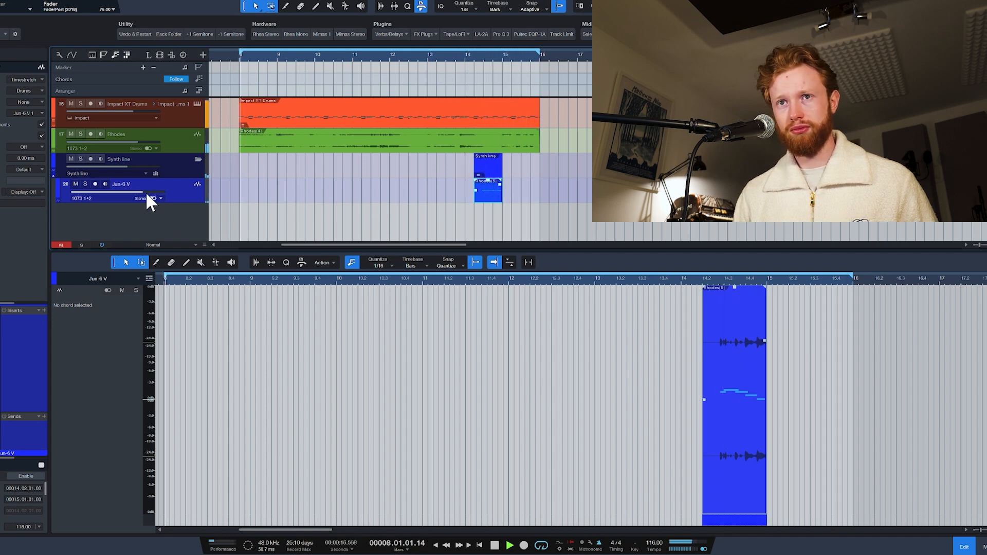
key("space")
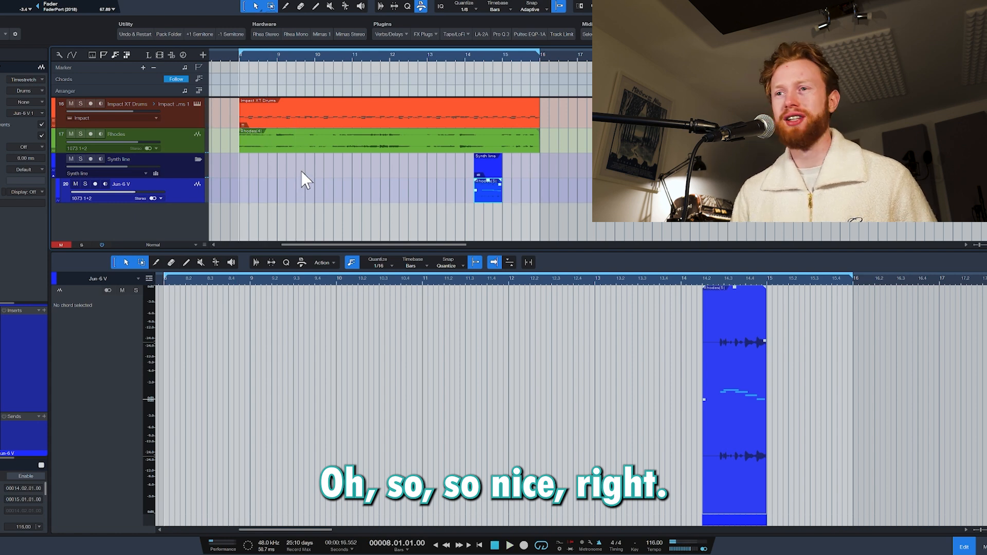
- Hide the editor and record a bass line on the armed Prophet Midi track across bars 8 to 16
key("F2")
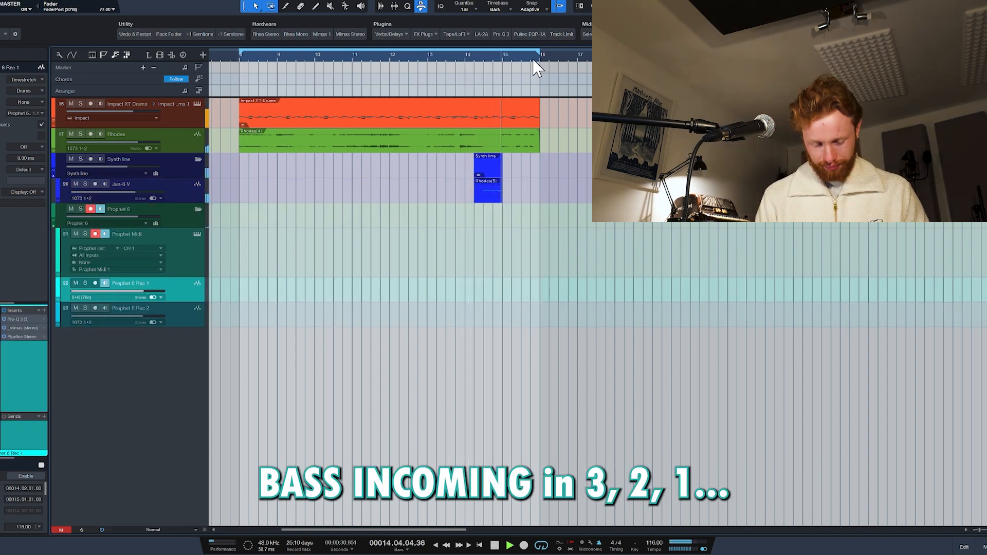
key("KP_Multiply")
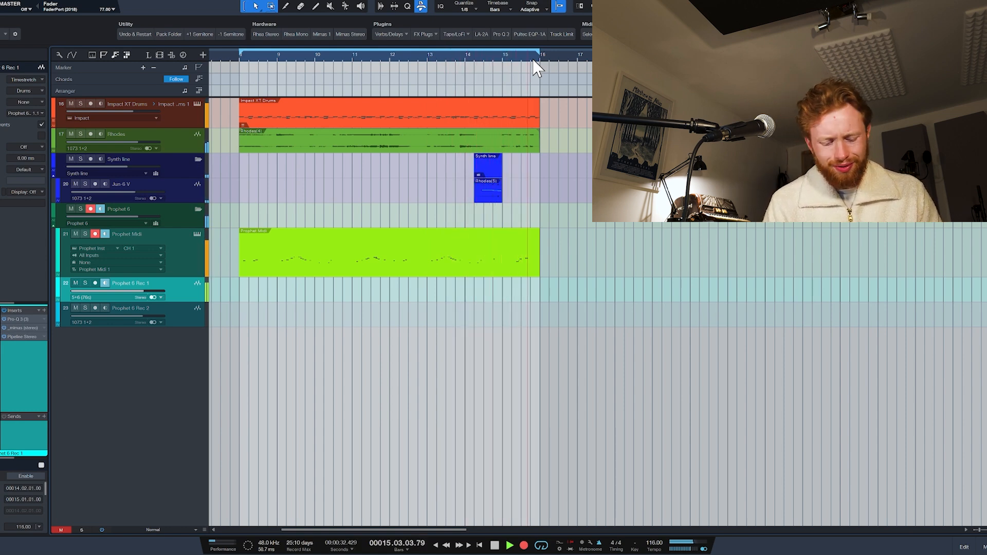
key("space")
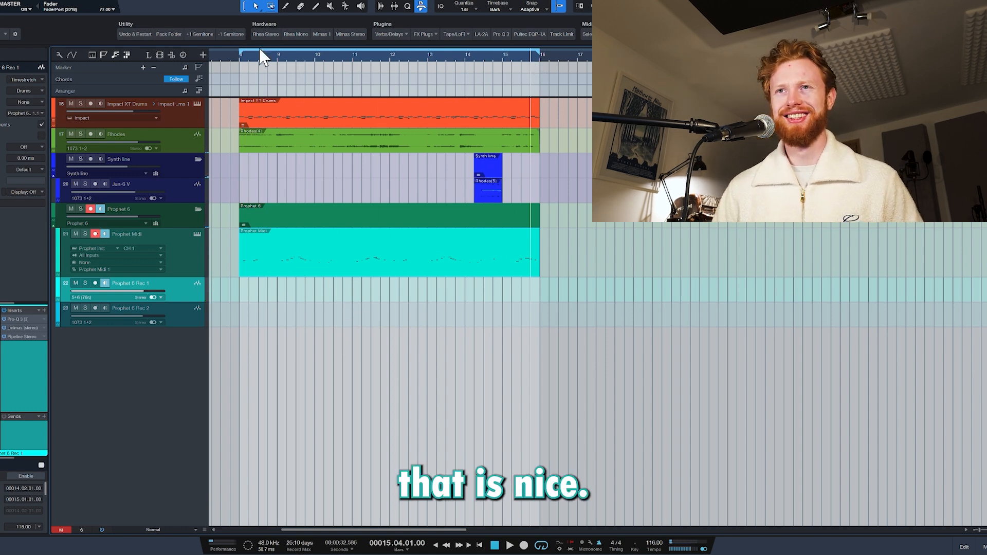
- Return the playhead to bar 8 and open the recorded Prophet Midi bass part for note editing
left_click(241, 62)
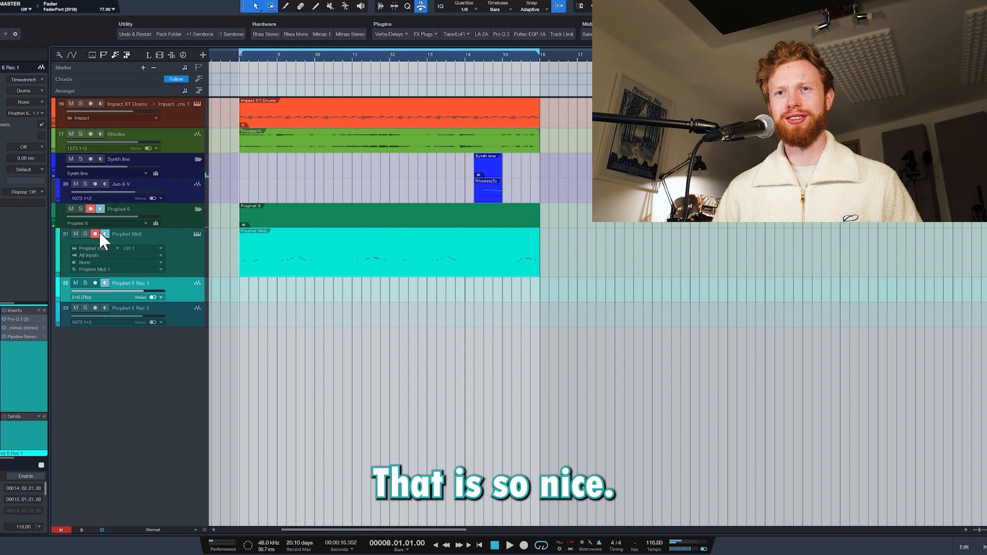
double_click(275, 275)
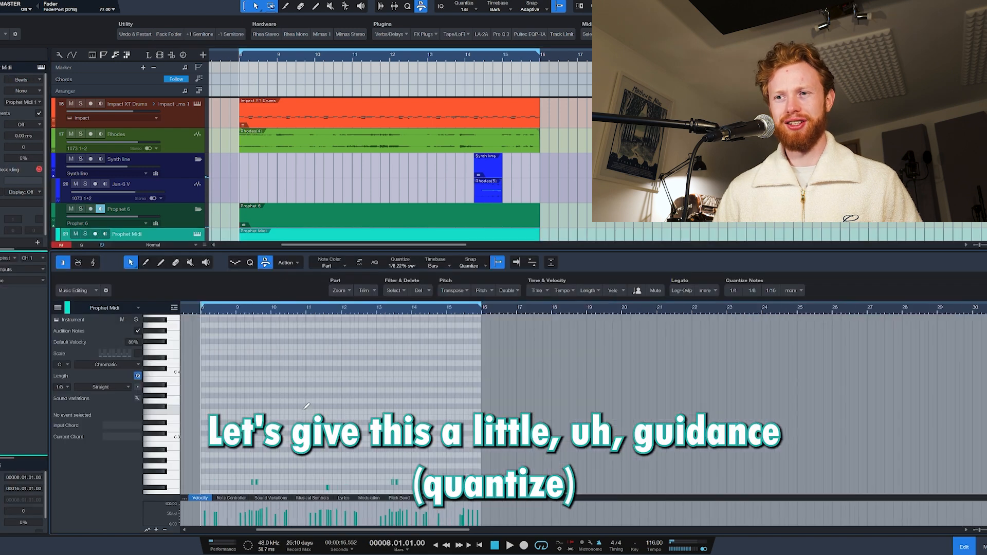
scroll(306, 406, "down", 5)
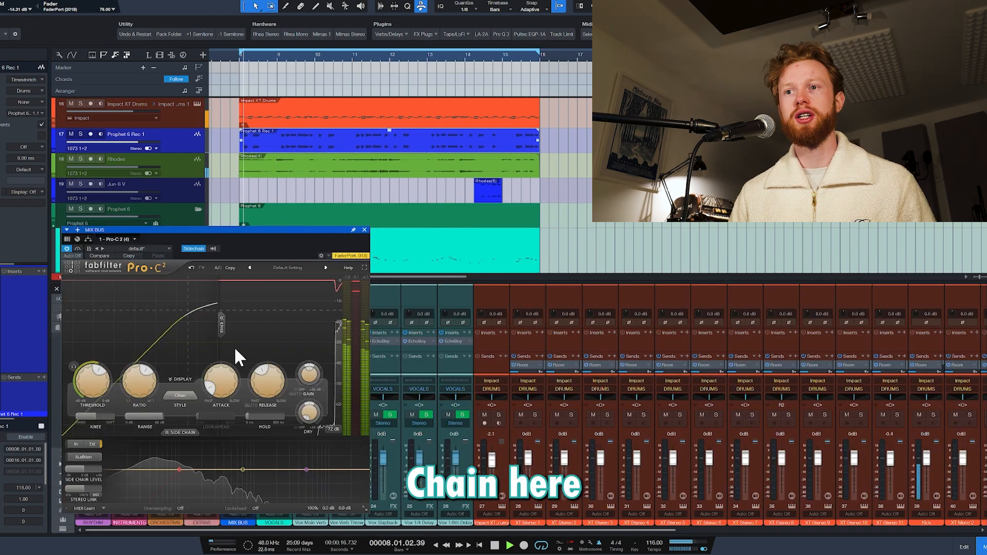
- Close the mix bus Pro-C 2 window and insert a Pro-Q 3 on the Prophet 6 Rec 1 channel
left_click(364, 230)
left_click_drag(478, 530, 478, 529)
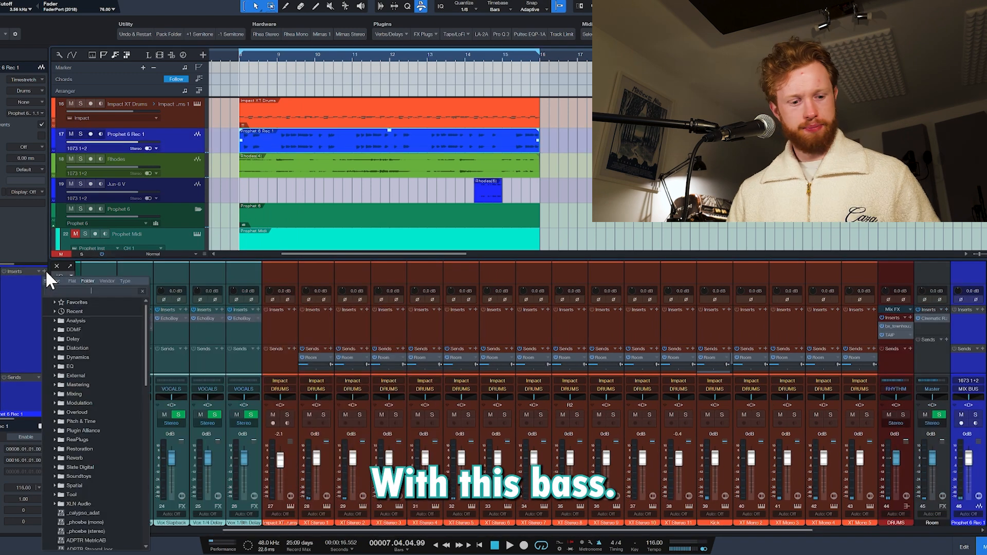
left_click(43, 271)
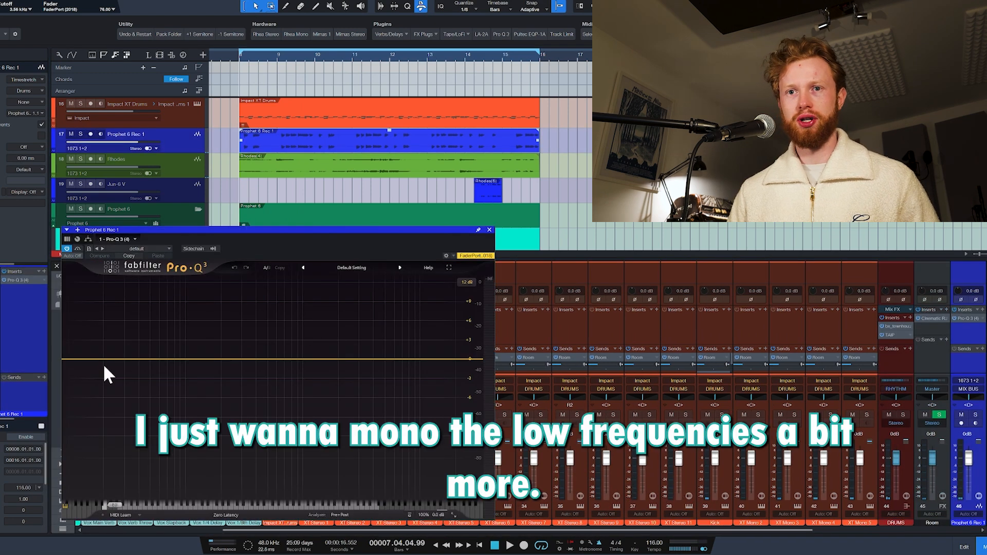
- Add a low cut at about 152 Hz to the Prophet 6 Rec 1 Pro-Q 3, restrict it to the Side signal, and play the loop
left_click_drag(91, 374, 207, 370)
left_click(218, 356)
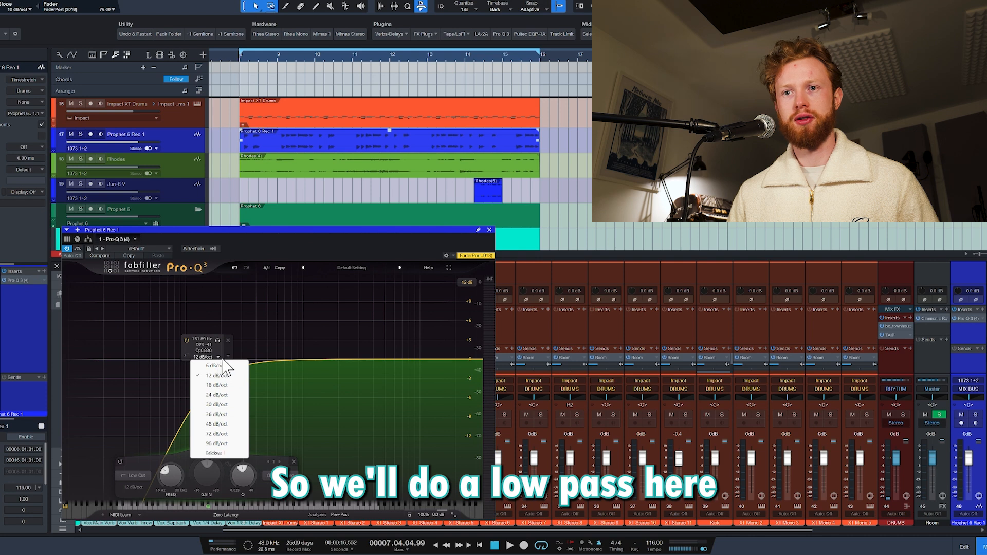
right_click(224, 362)
mouse_move(257, 394)
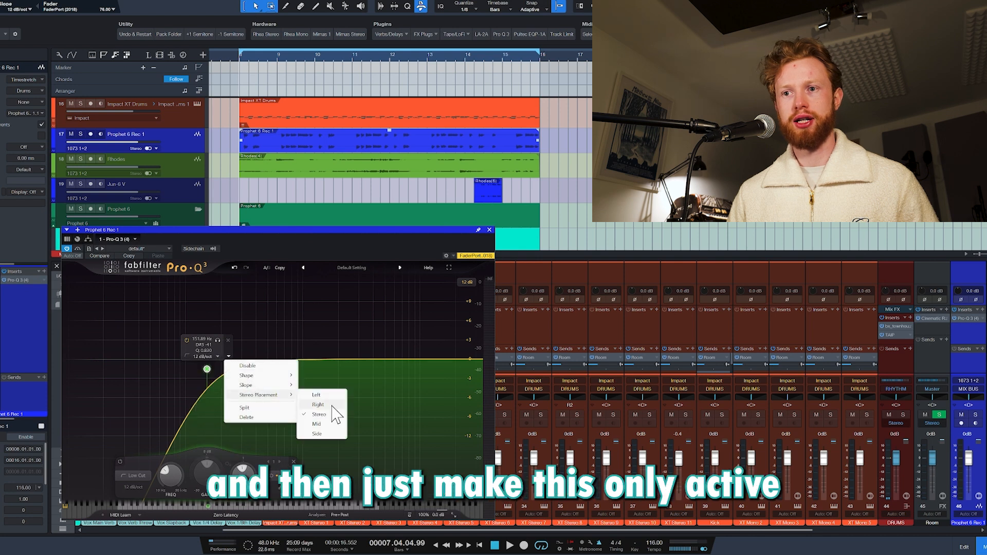
left_click(317, 433)
key("space")
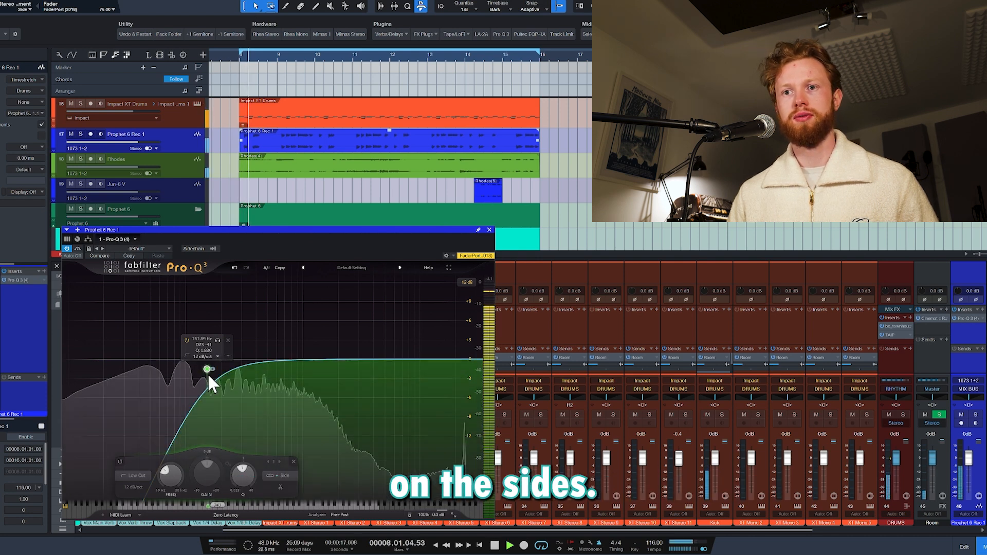
left_click(443, 370)
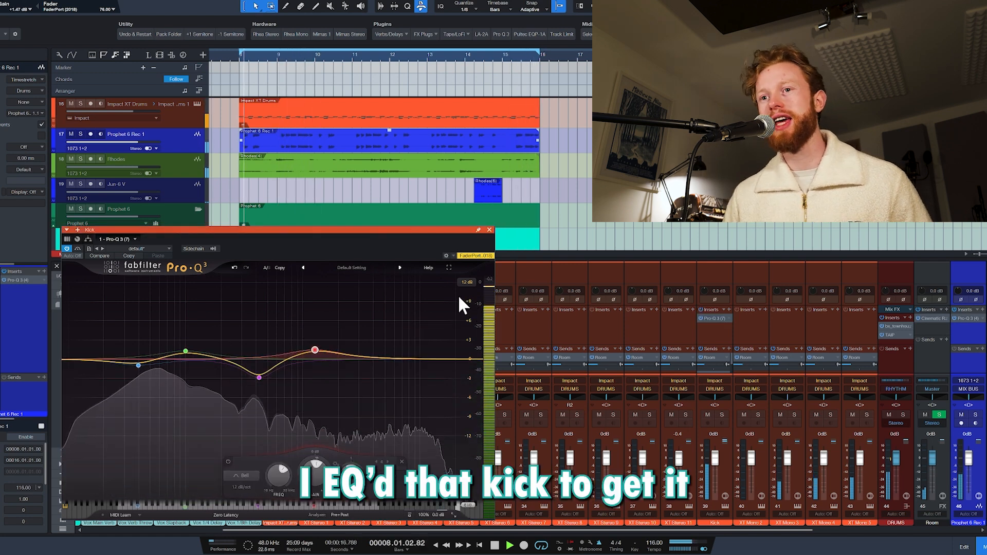
- Close the kick channel's Pro-Q 3 window, stop playback and hide the mixer
left_click(489, 229)
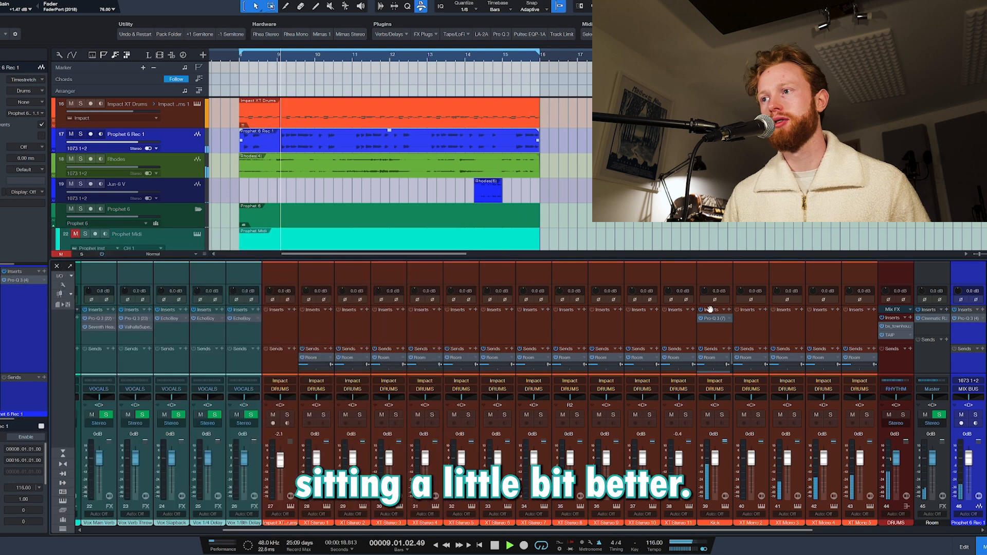
key("space")
key("F3")
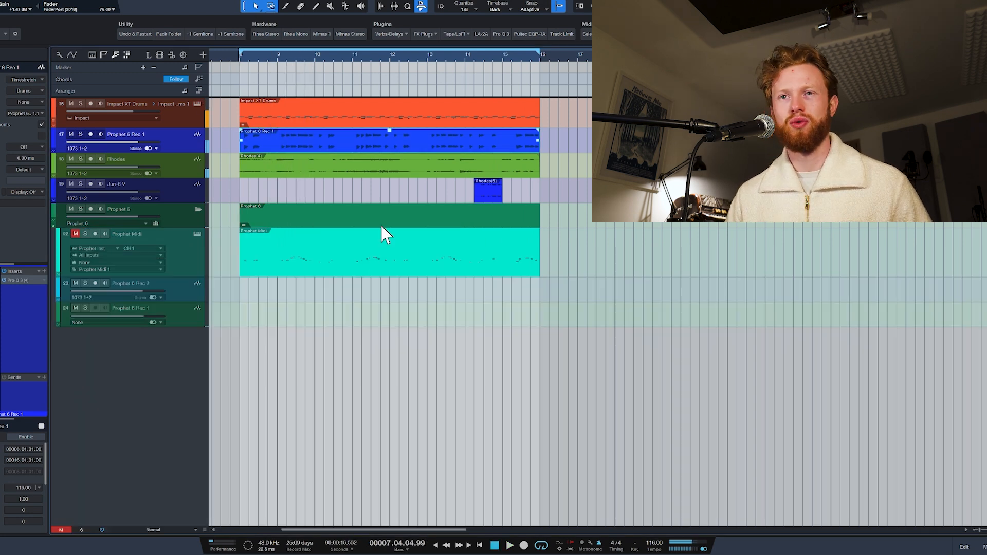
- Delete the bass part from the Prophet Midi track and arm the track for recording a pad
left_click(178, 260)
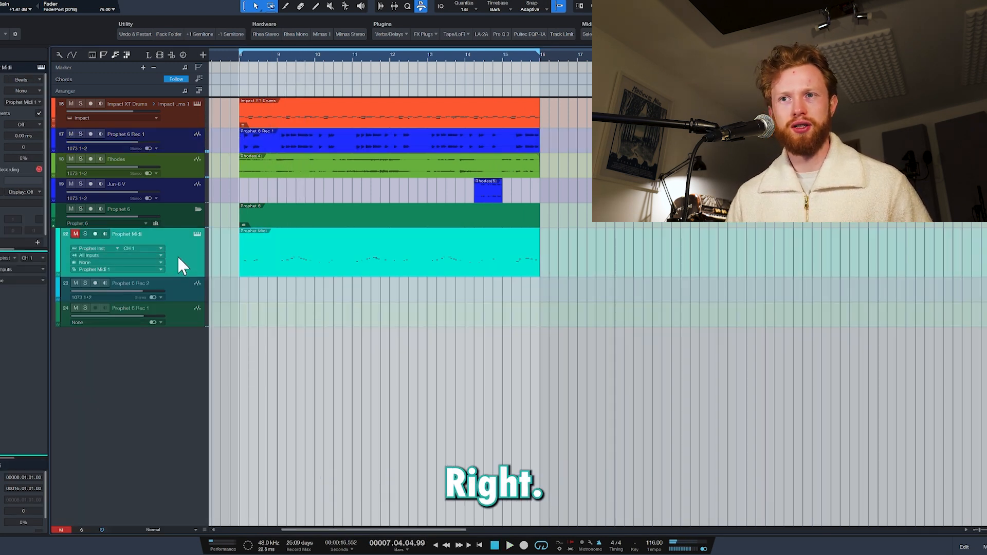
key("Delete")
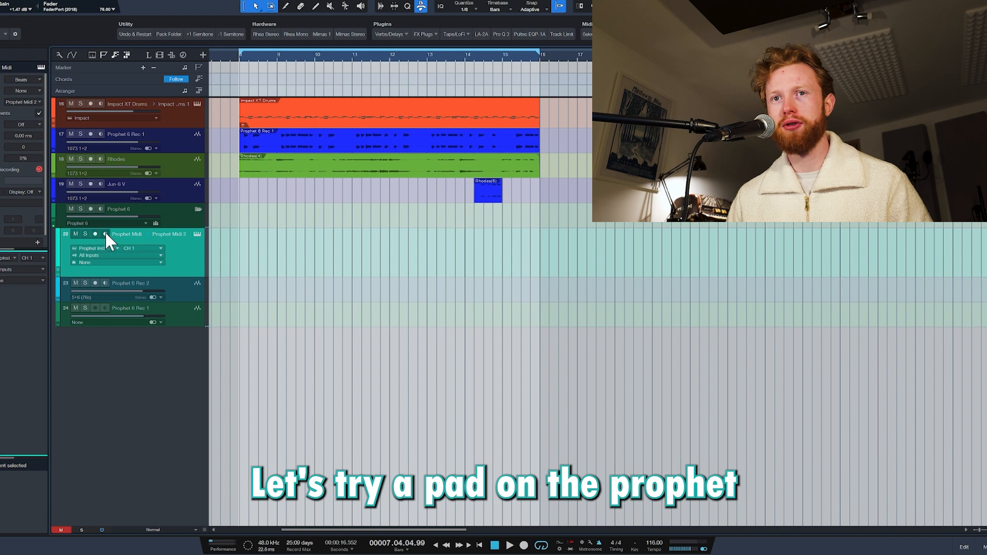
left_click(92, 232)
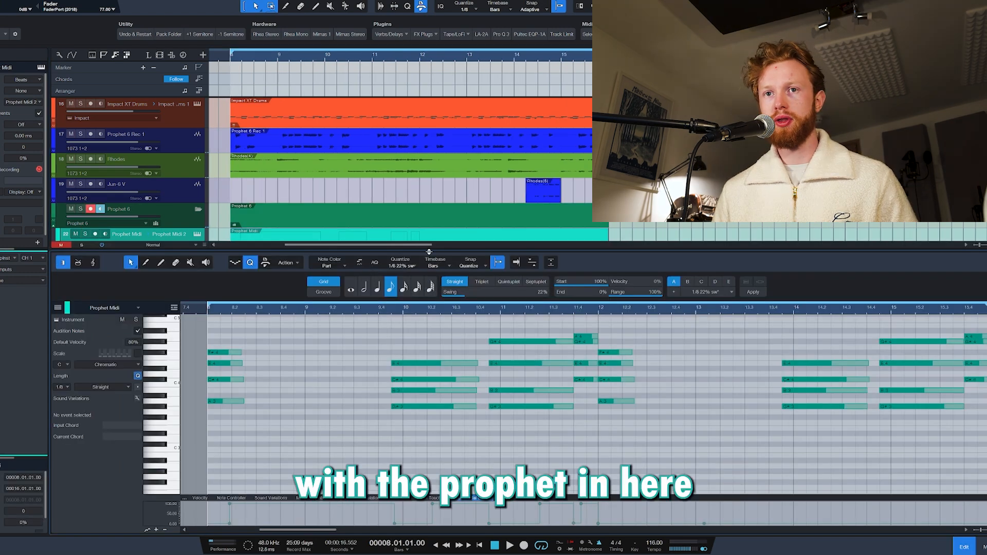
- Enlarge the note editor showing the recorded Prophet Midi pad chords and play them from bar 8
left_click_drag(429, 250, 429, 203)
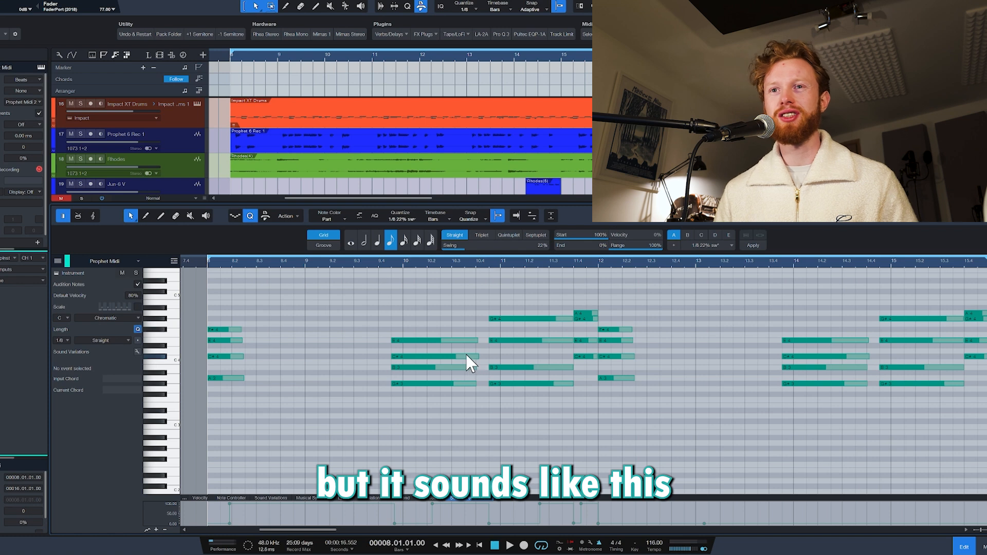
key("space")
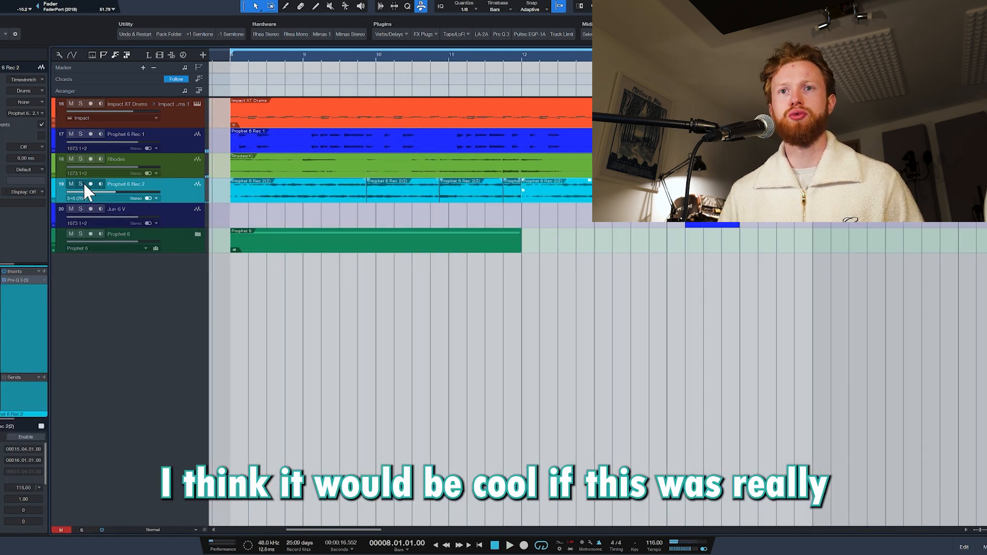
- Solo the Prophet 6 Rec 2 pad track
left_click(82, 184)
scroll(231, 82, "up", 2)
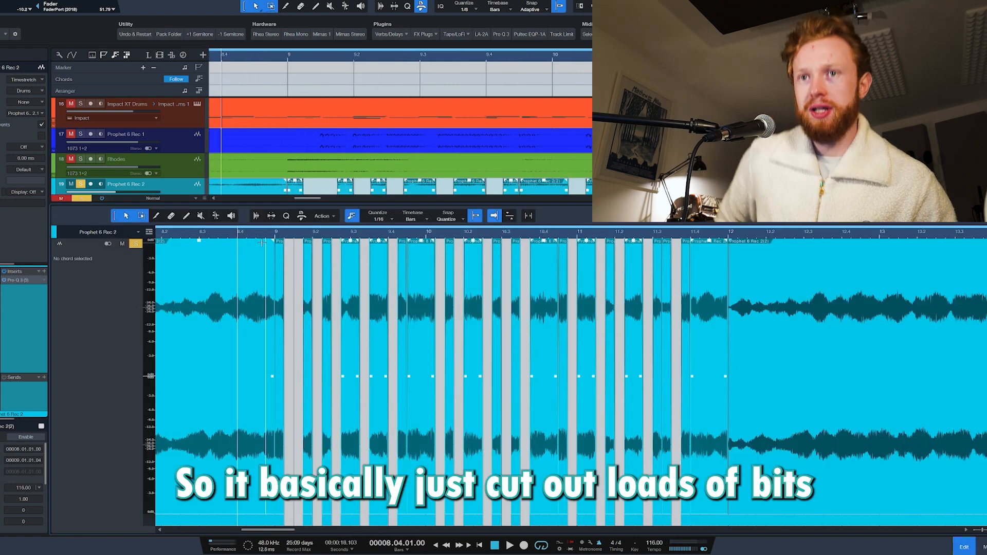
- Play the chopped pad in solo, unsolo the Prophet 6 Rec 2 track and play it with the full groove
key("space")
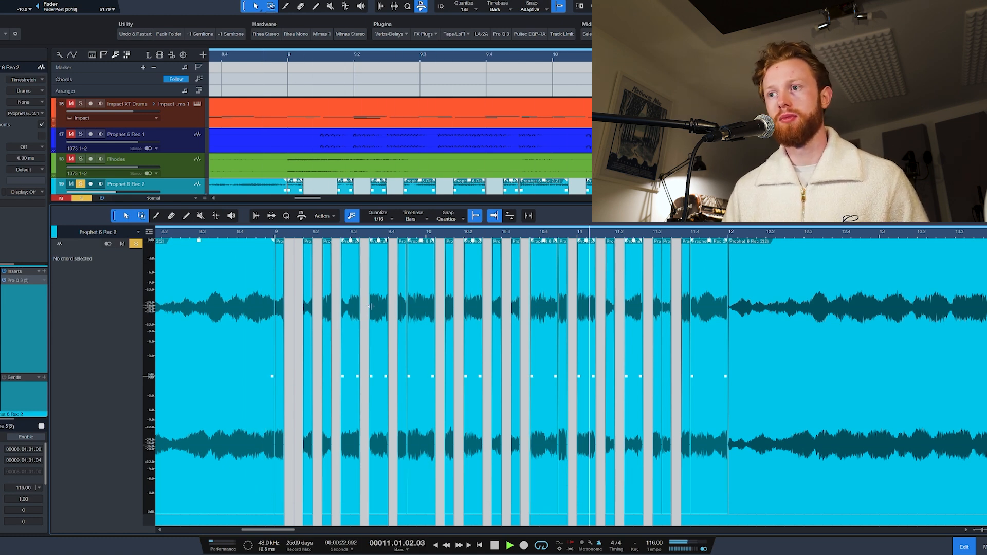
key("space")
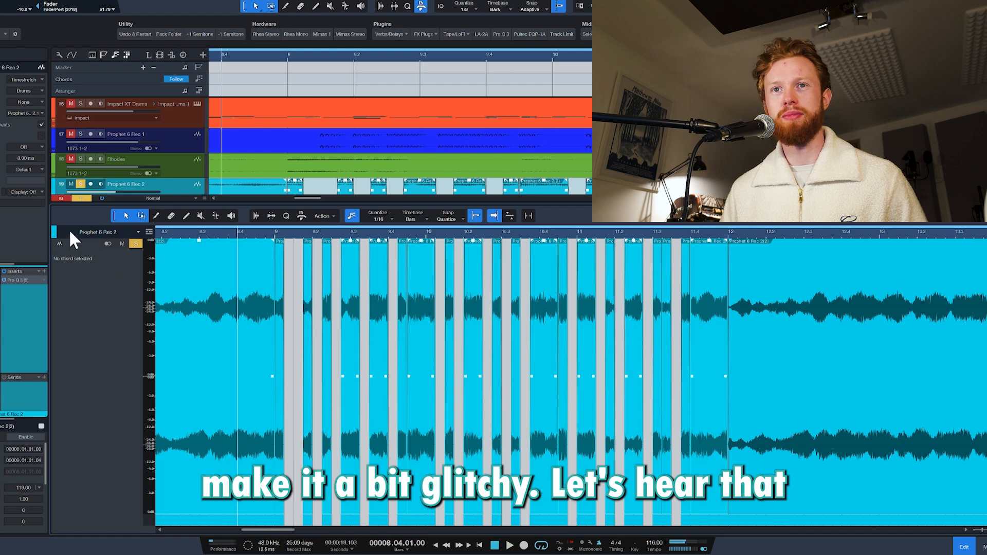
left_click(79, 185)
key("space")
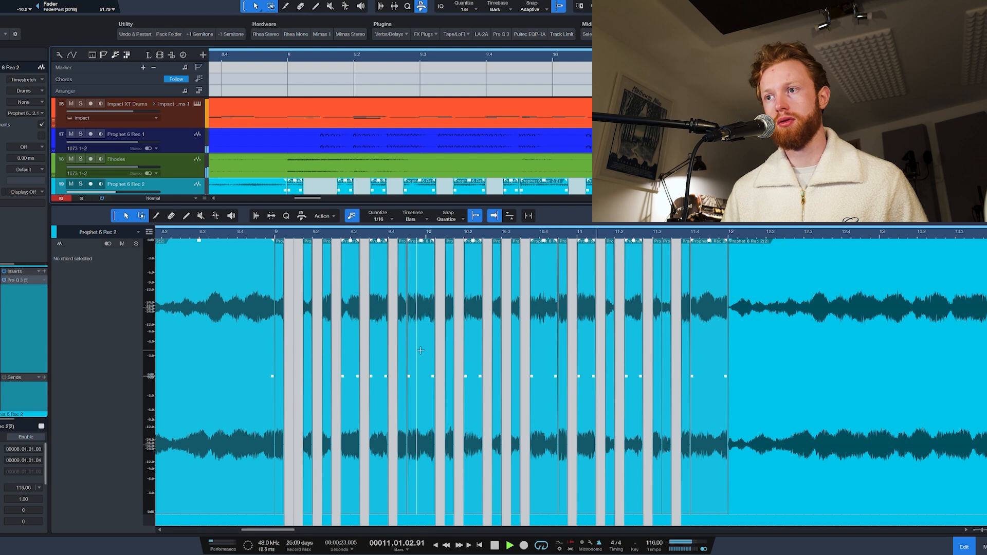
key("space")
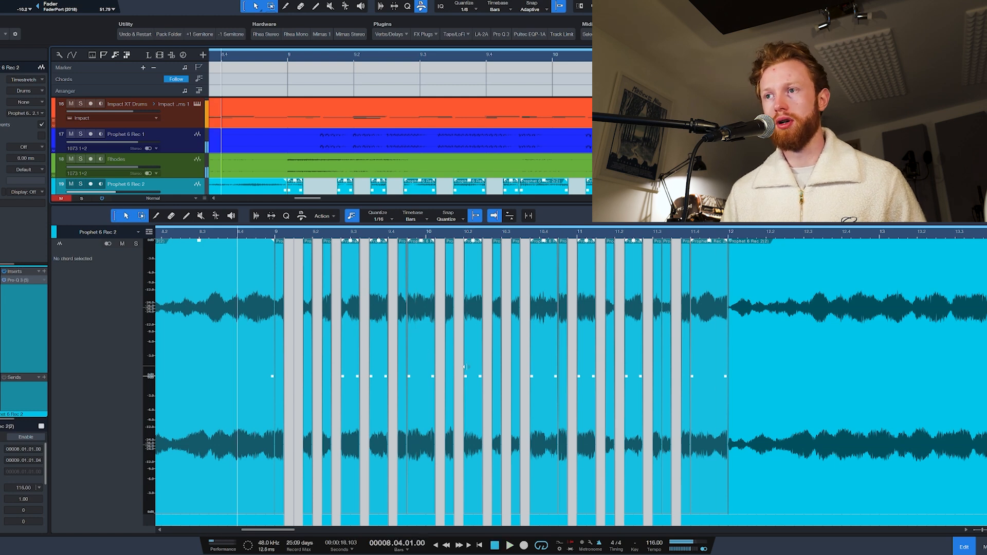
- Close the audio editor and add a Solo Violin instrument track from the Strings track presets
key("F2")
scroll(479, 346, "down", 5)
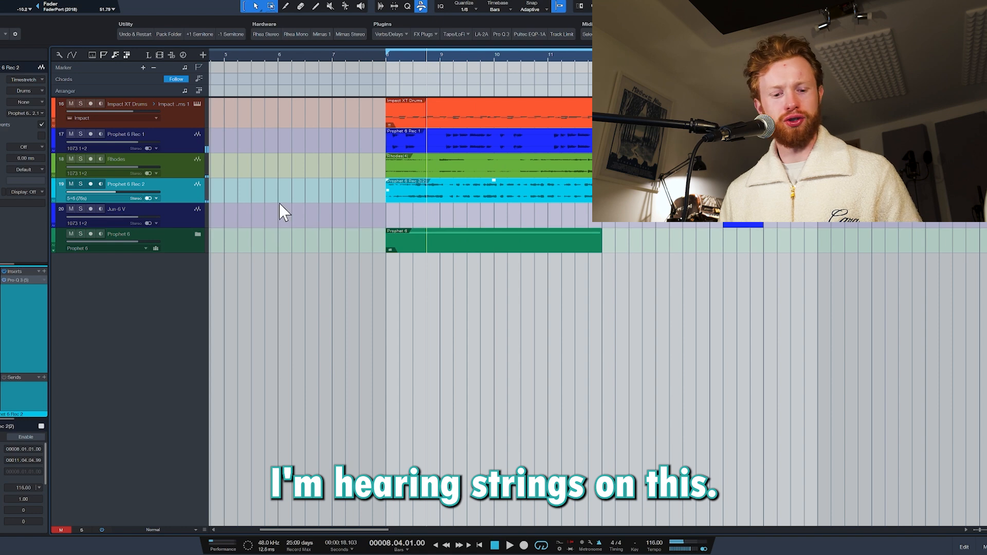
key("F5")
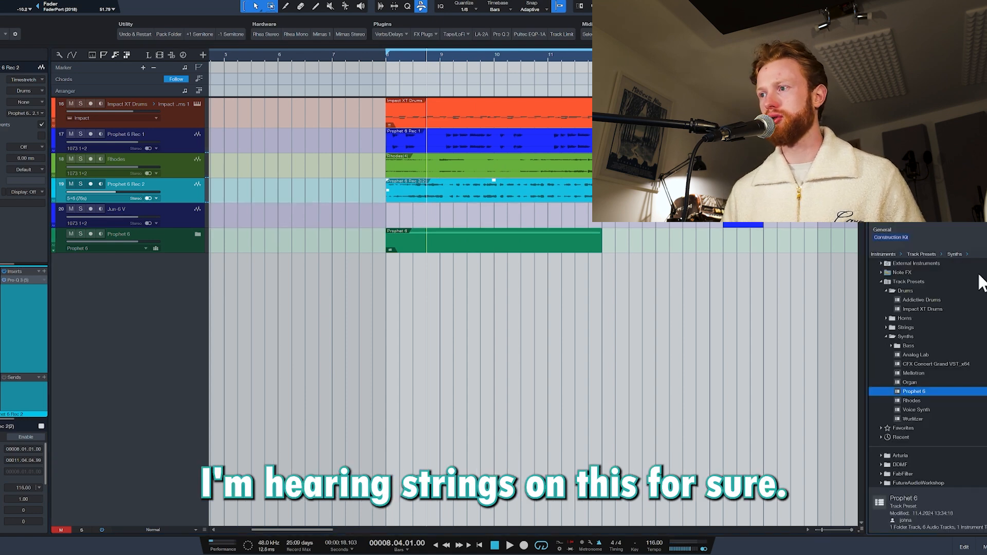
left_click(906, 327)
double_click(916, 363)
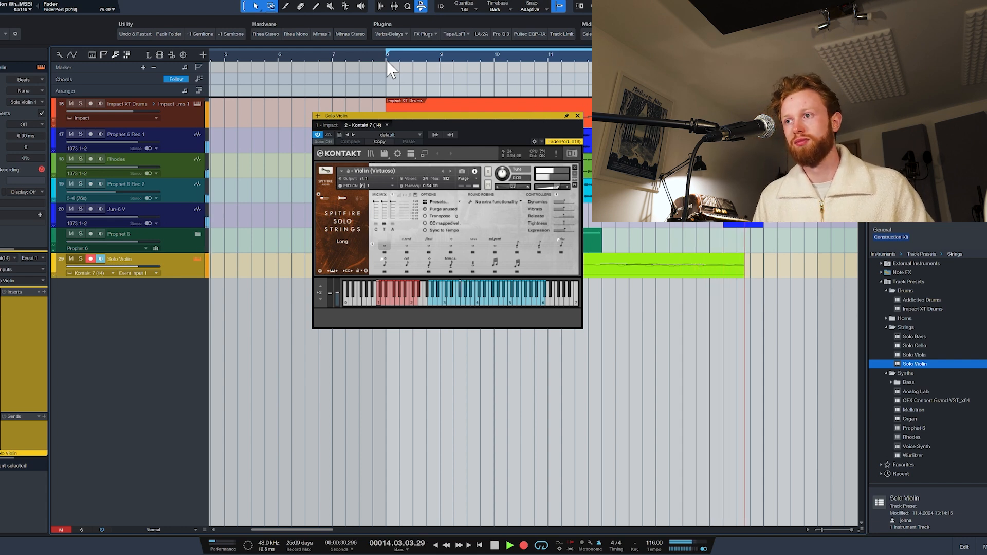
- Finish recording the violin line and play its fast run at bar 11 in the note editor
key("space")
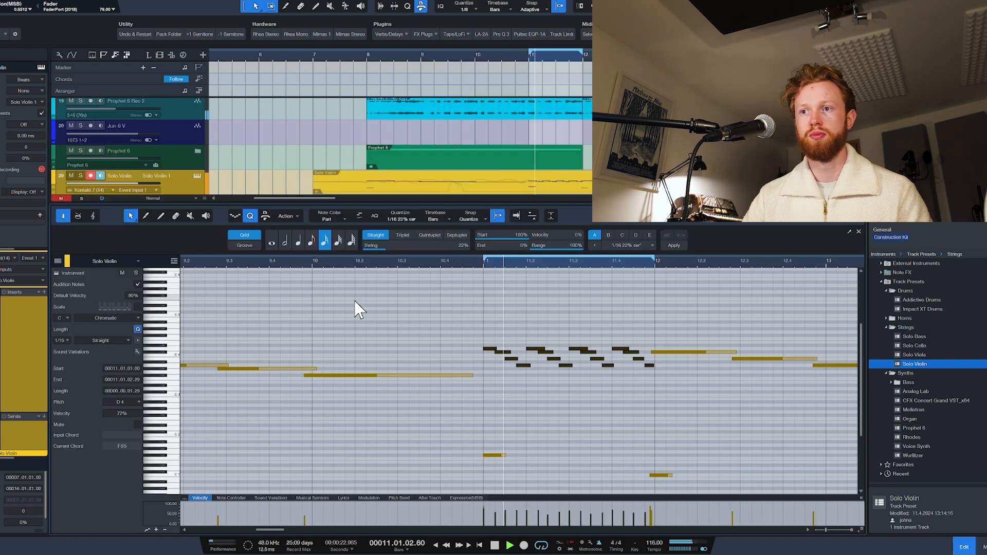
key("space")
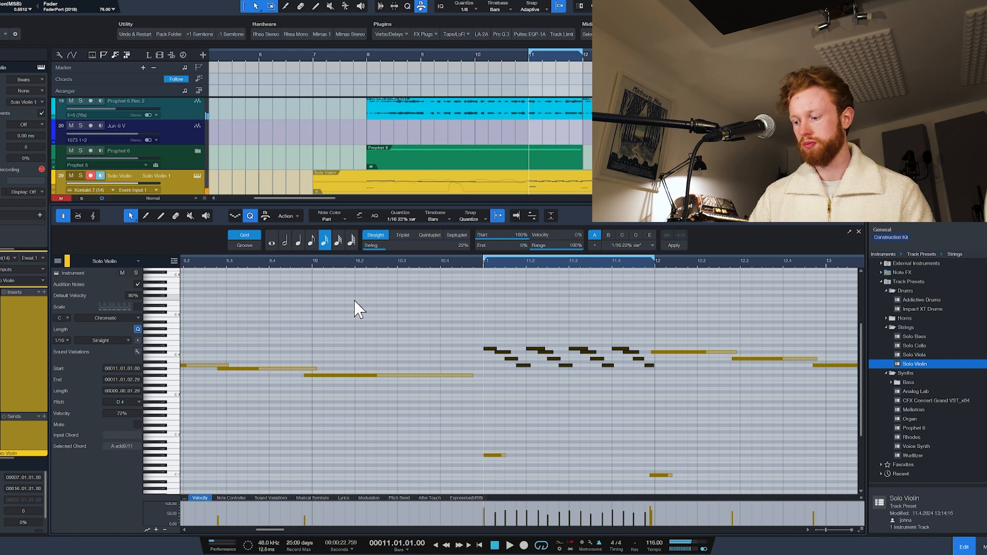
key("slash")
scroll(388, 298, "down", 4)
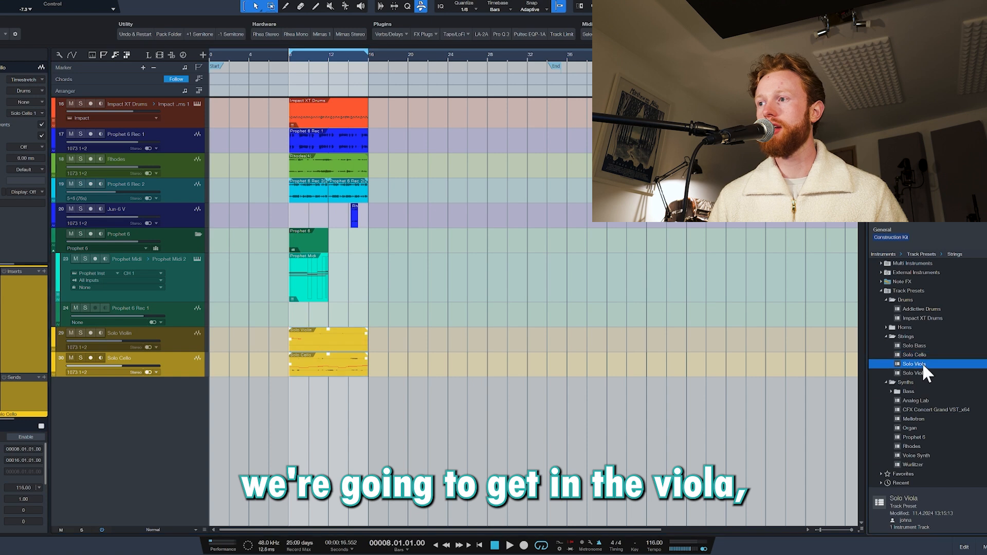
- Add a Solo Viola track preset below the Solo Cello track and record a viola line from bar 8
left_click_drag(921, 362, 195, 395)
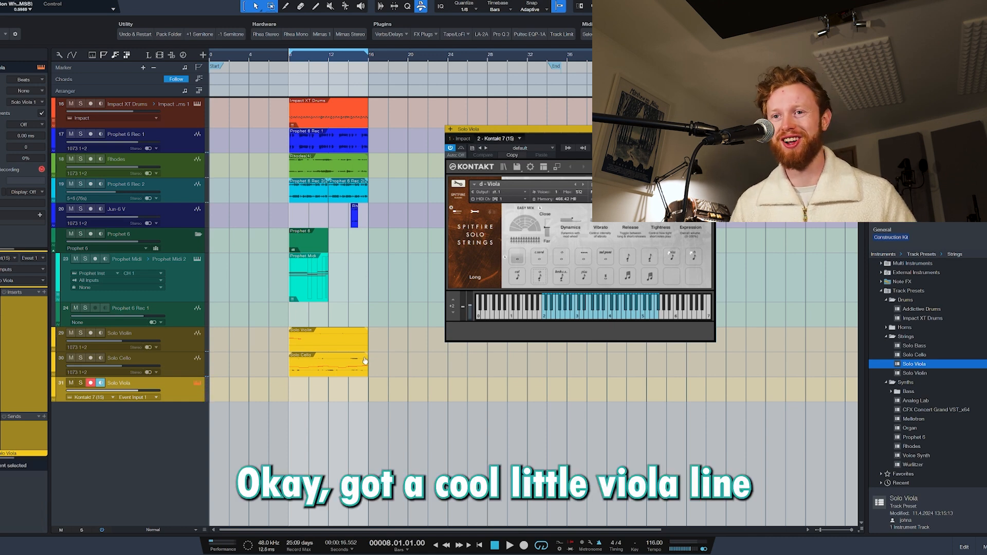
key("space")
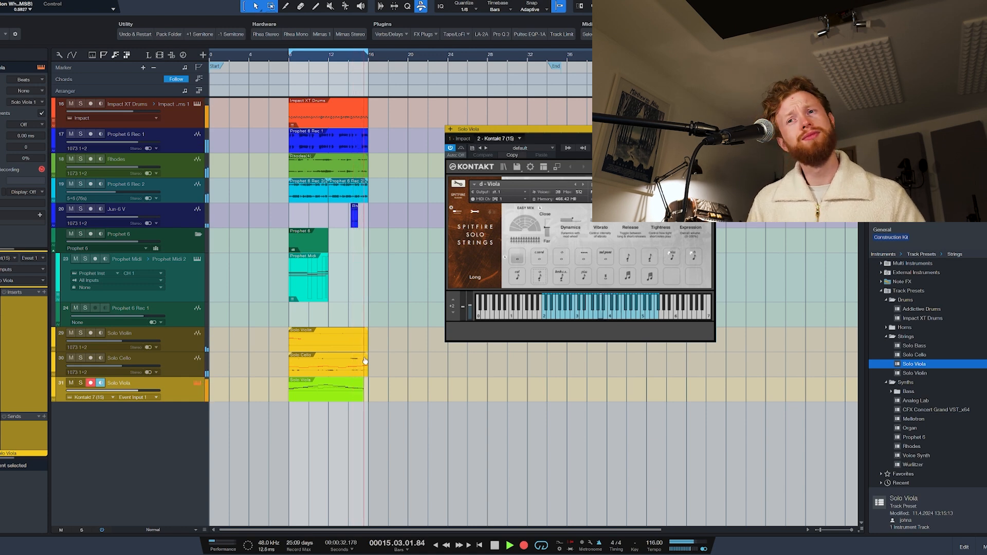
key("space")
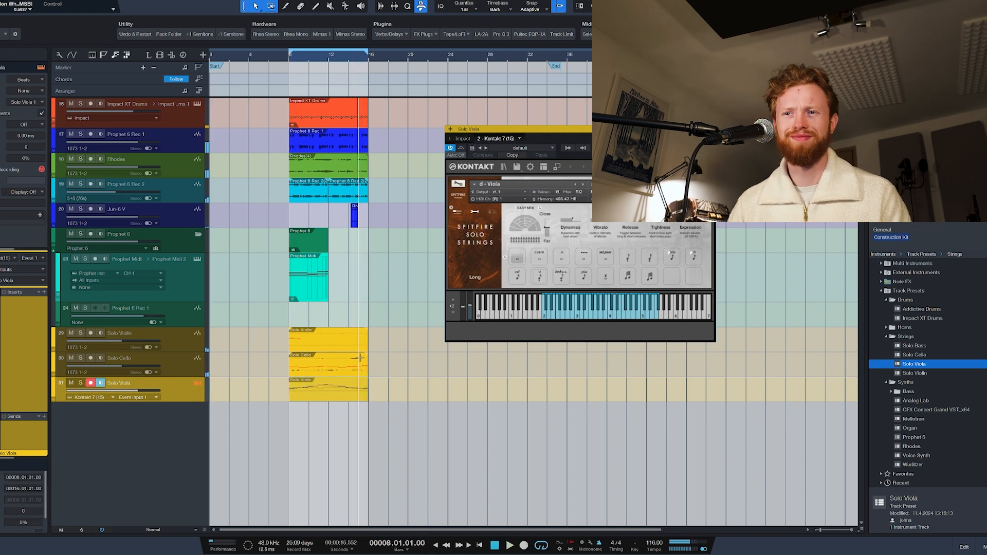
- Add a second Solo Violin track carrying the violin line an octave lower, and play the four string tracks in solo
left_click_drag(915, 373, 172, 421)
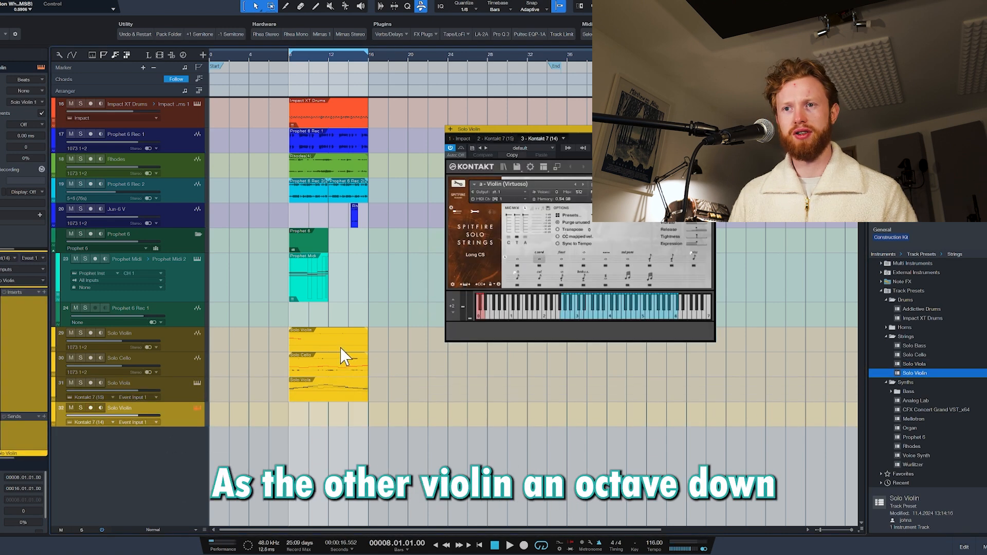
left_click_drag(339, 346, 334, 419)
left_click(80, 335)
key("space")
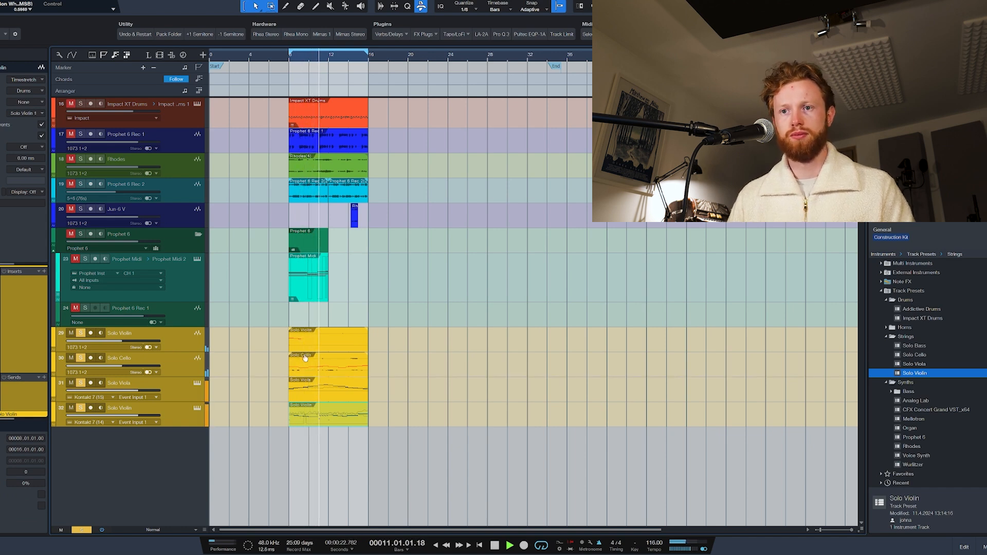
- Humanize the melody notes of the lower Solo Violin part, leaving out its short low keyswitch notes
double_click(344, 419)
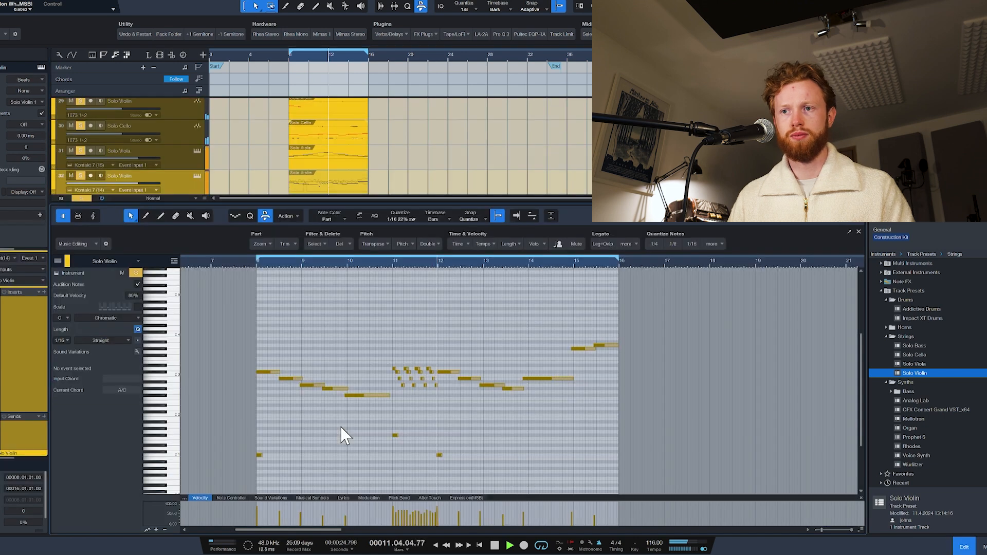
left_click_drag(239, 294, 623, 418)
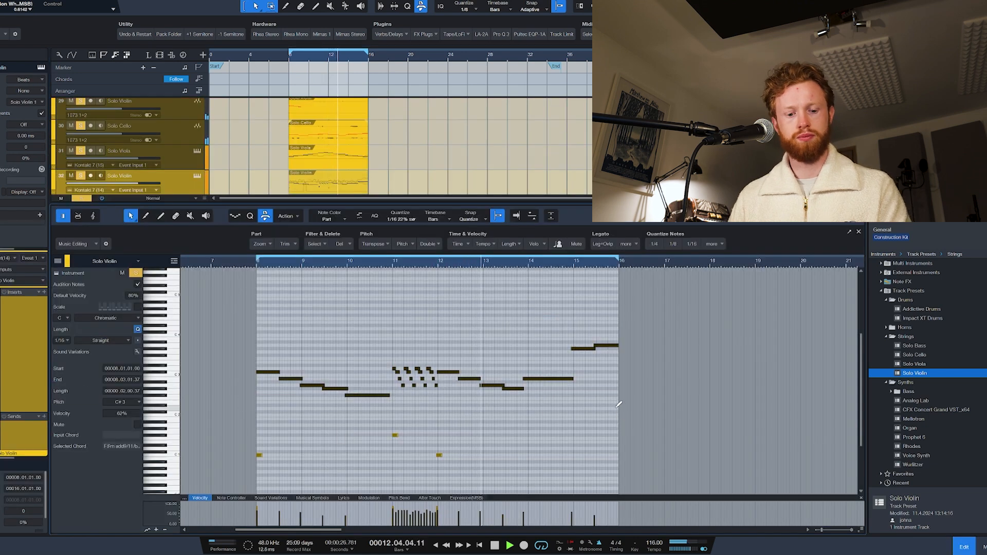
key("shift+h")
key("Return")
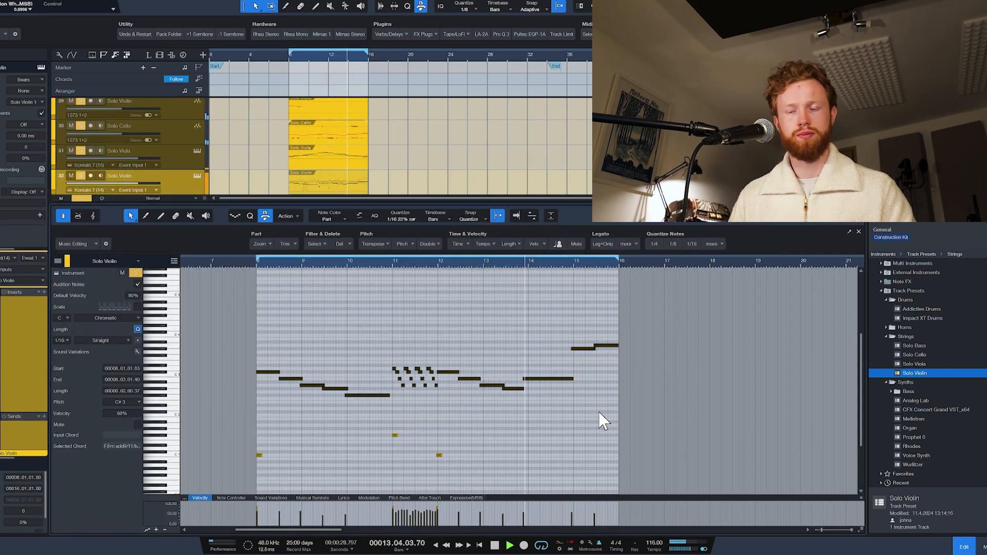
- Close the note editor and the browser, stop playback and unsolo the four string tracks
key("F2")
key("F5")
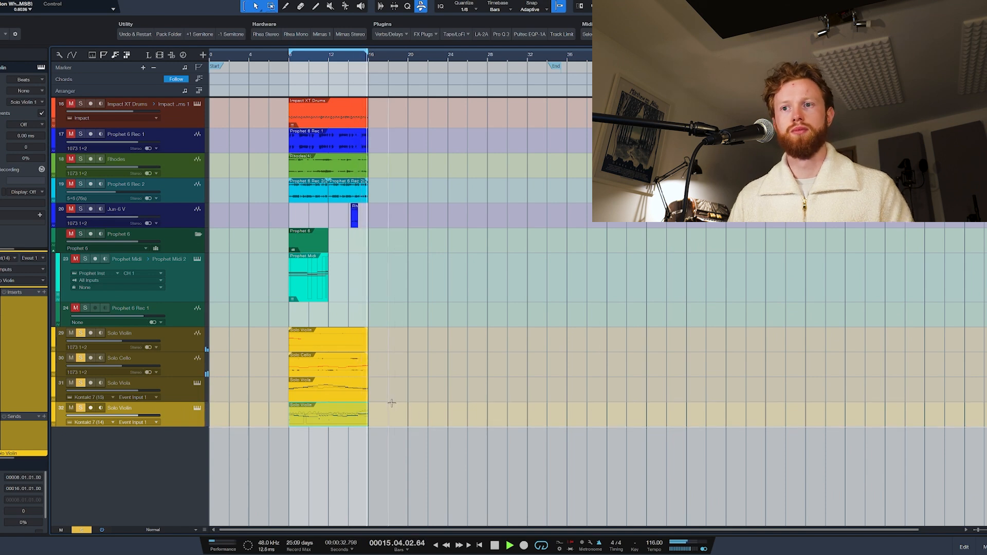
key("space")
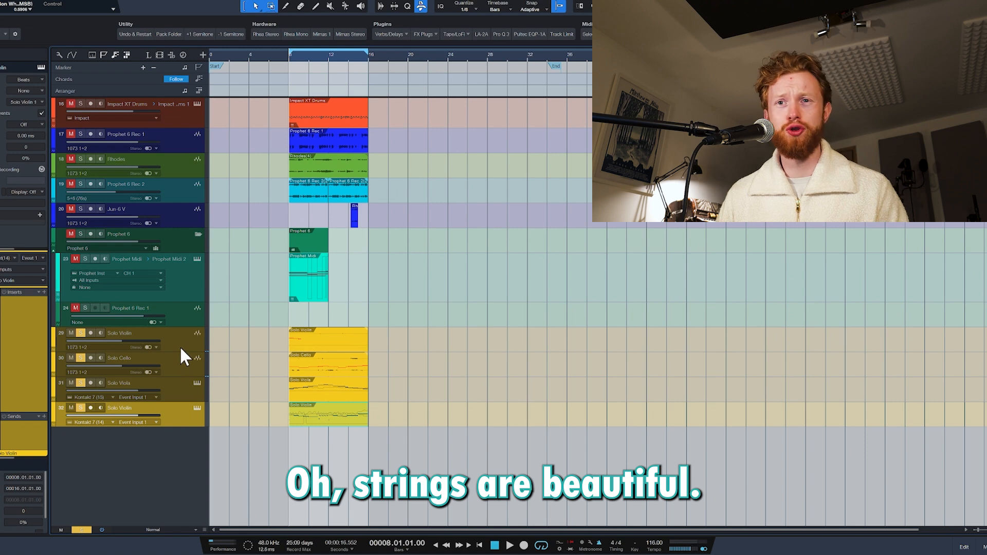
left_click(75, 339, "shift")
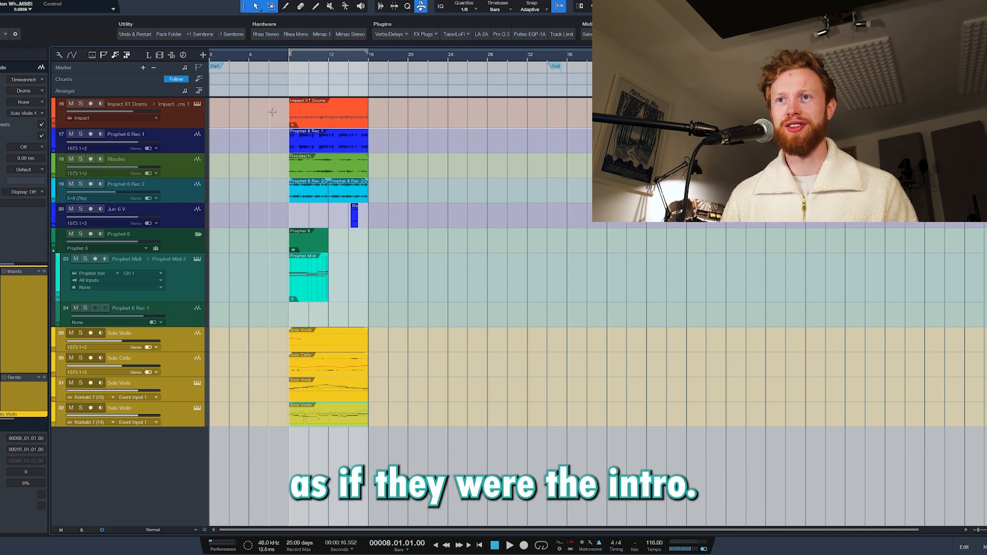
- Move the Impact drums, Prophet 6, Rhodes and Jun-6 V parts eight bars forward so the drums start at bar 16
left_click_drag(272, 111, 377, 203)
left_click(297, 122)
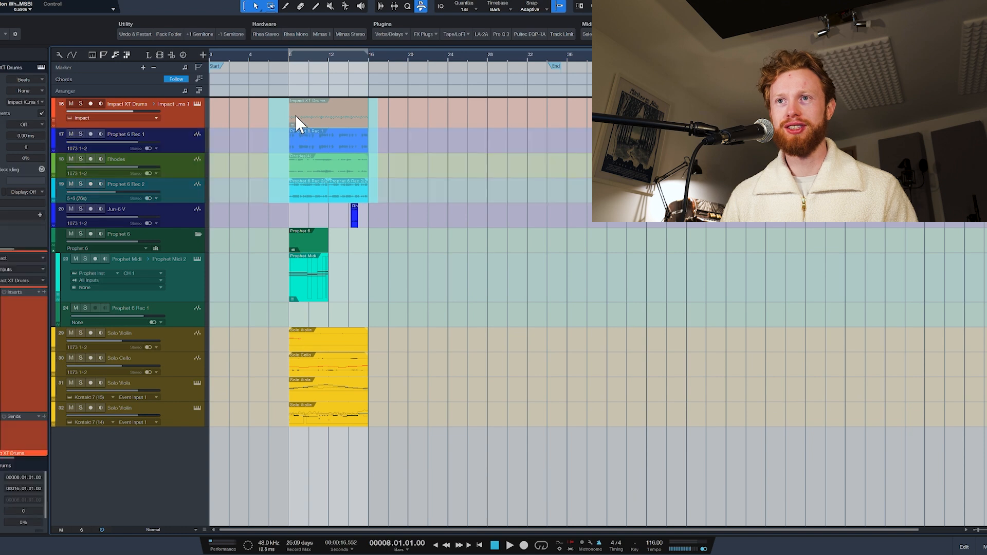
left_click(427, 158)
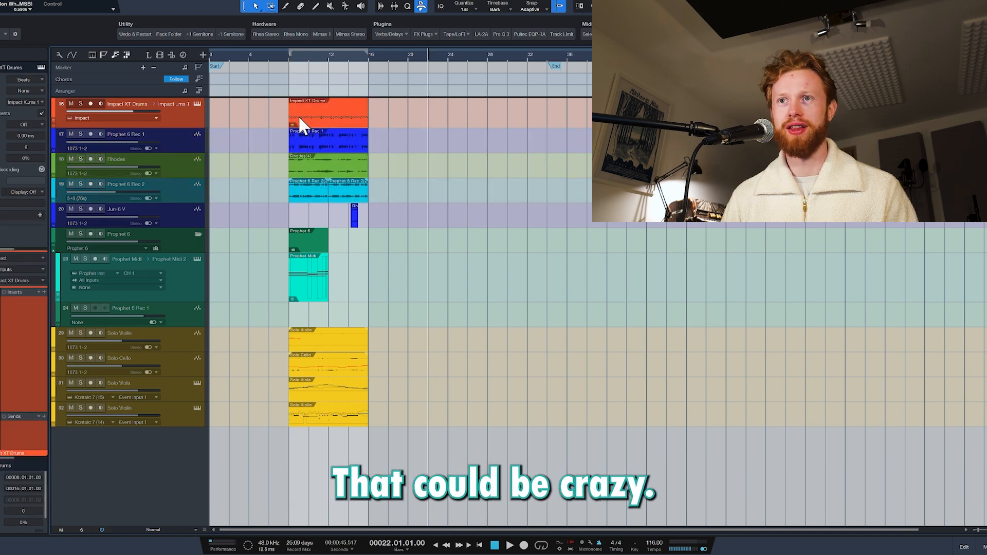
left_click_drag(297, 114, 382, 197)
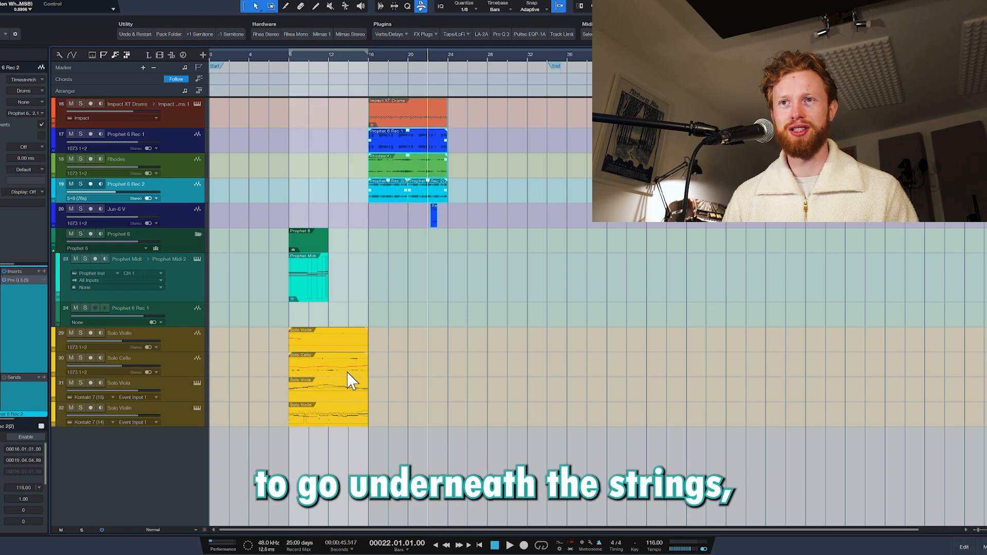
- Add a CFX Concert Grand VST_x64 track and record piano chords under the strings from bar 16 to bar 24
key("F5")
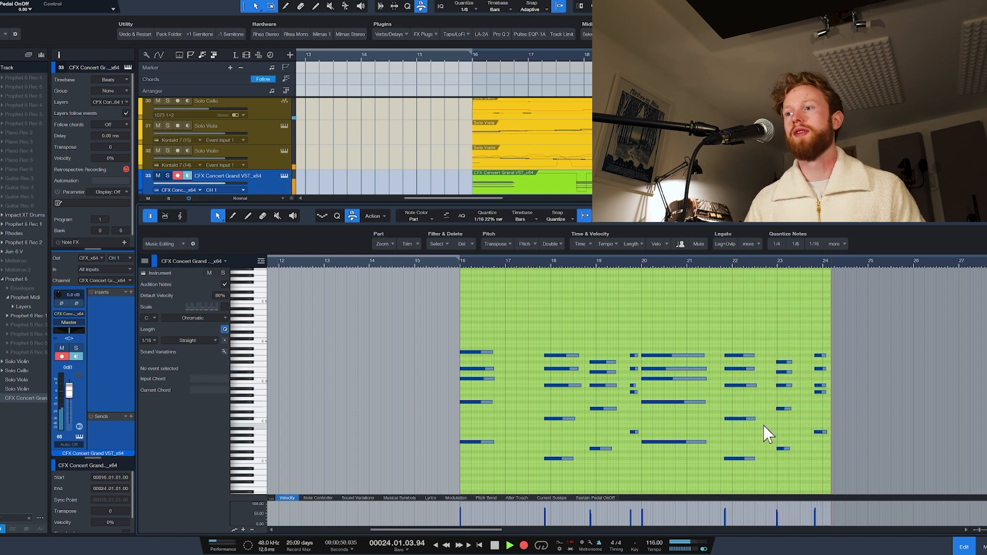
key("space")
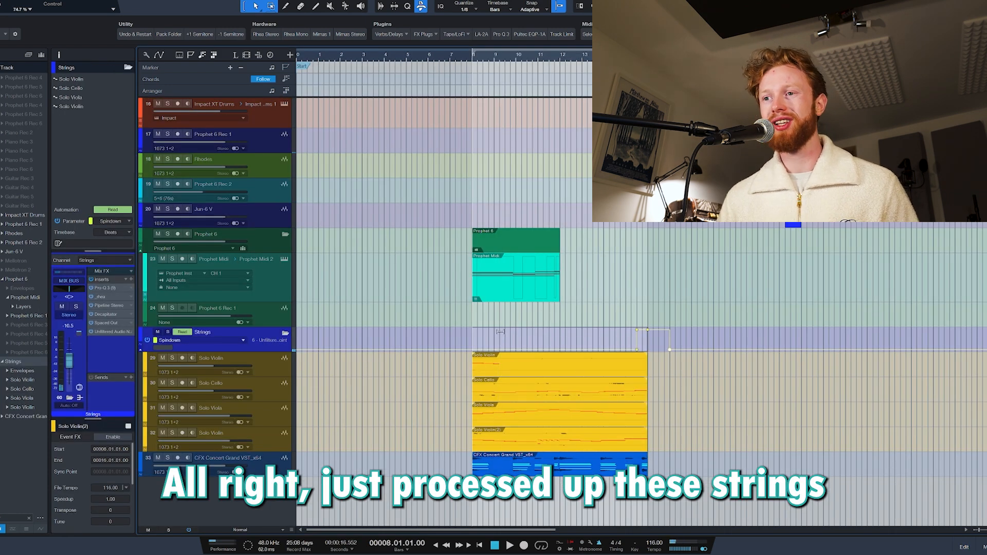
- Review the Strings bus effects: Pro-Q 3, the _rhea compressor, Decapitator, Spaced Out and Unfiltered Audio Needlepoint
left_click(111, 288)
left_click(107, 297)
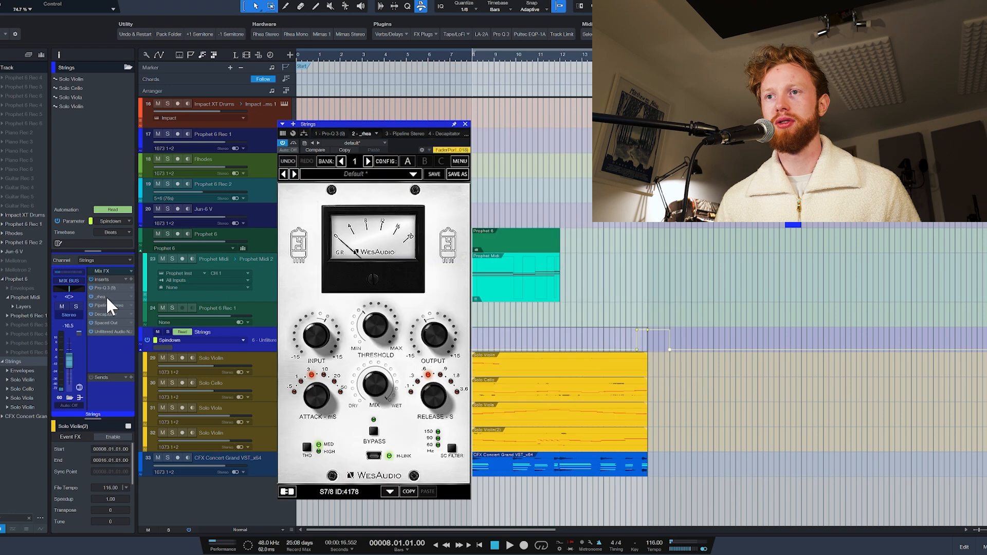
left_click(107, 314)
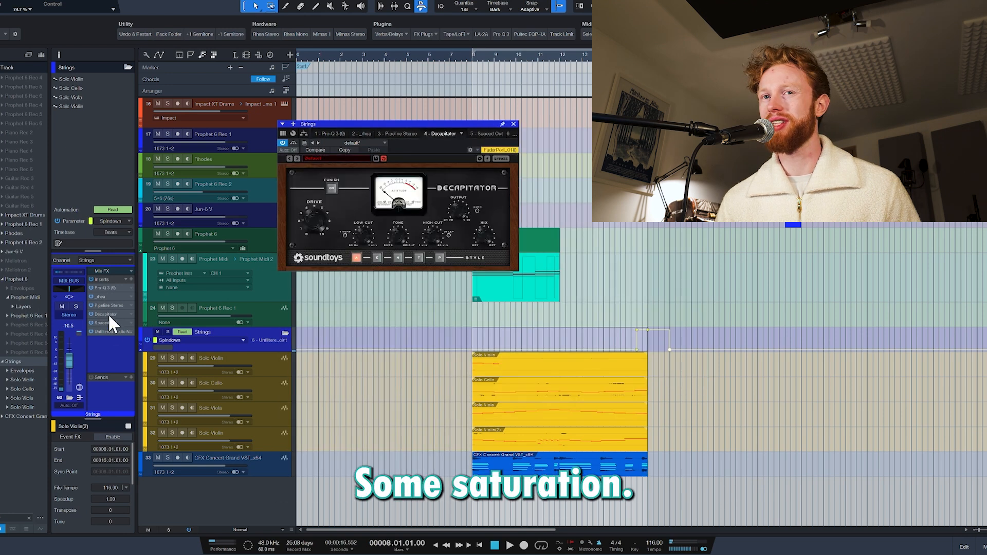
left_click(110, 322)
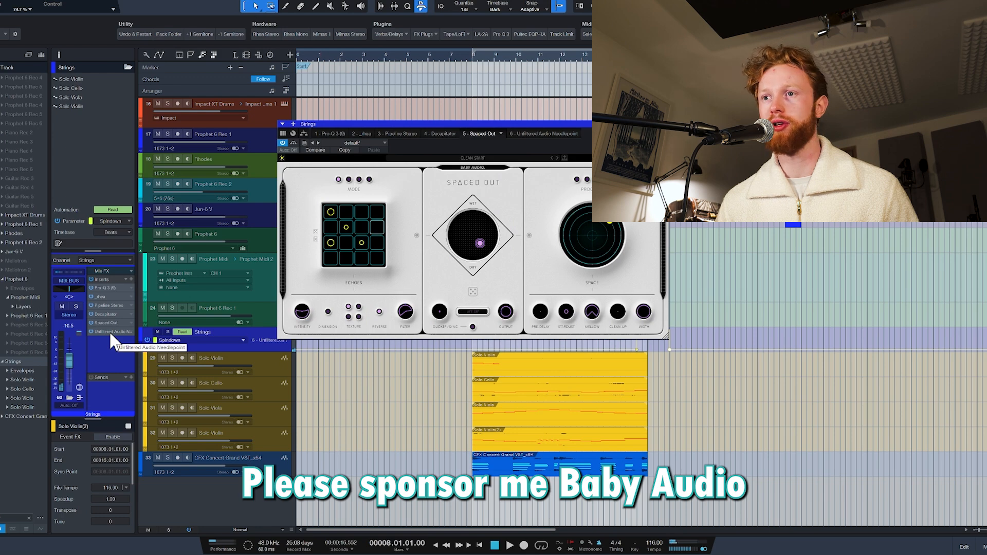
left_click(110, 333)
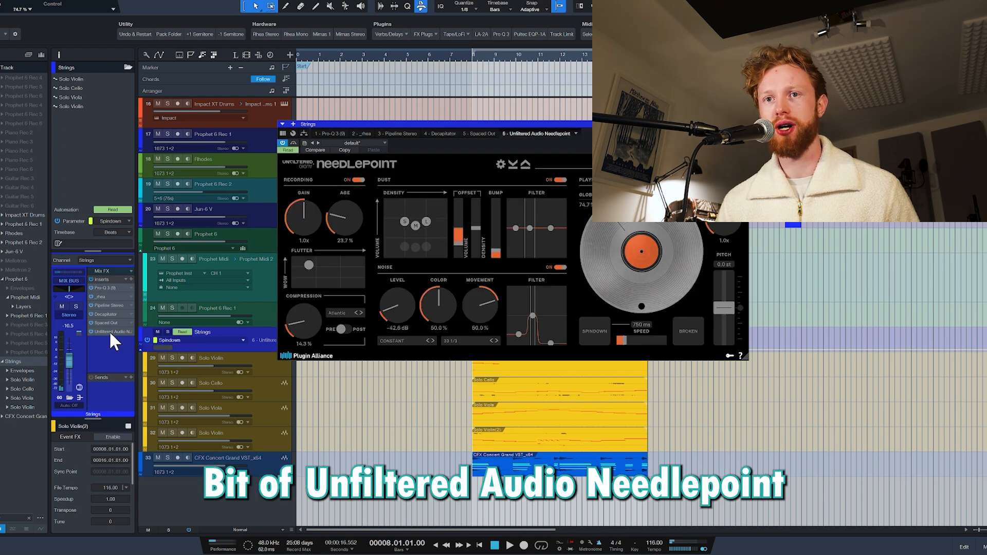
key("Escape")
- Compare the strings from bar 8 with the Strings bus inserts bypassed and re-enabled
left_click(92, 279)
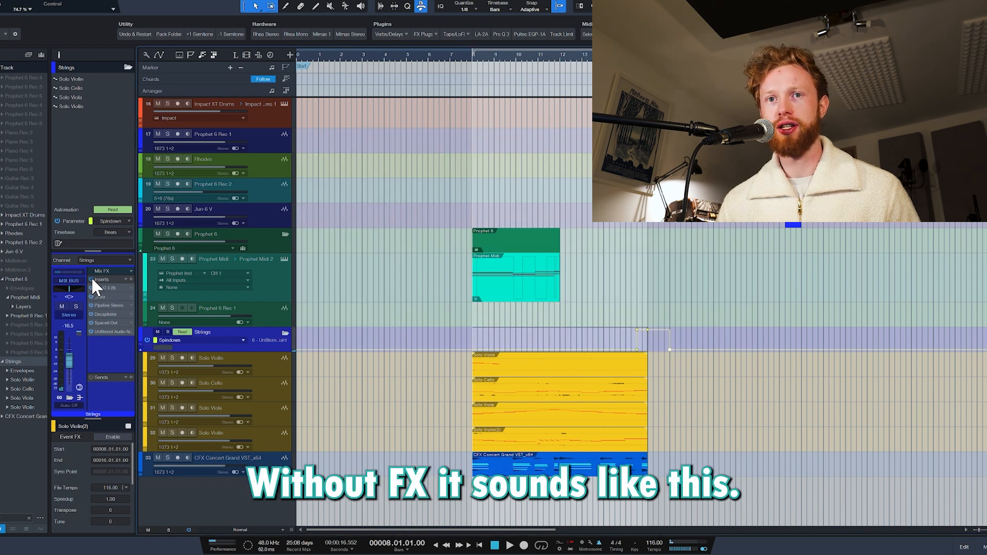
key("space")
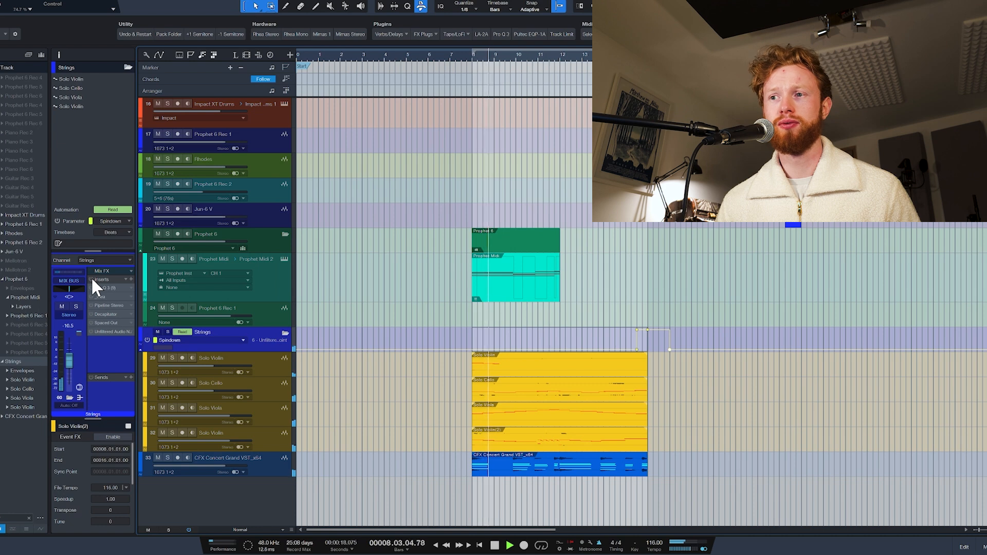
left_click(91, 279)
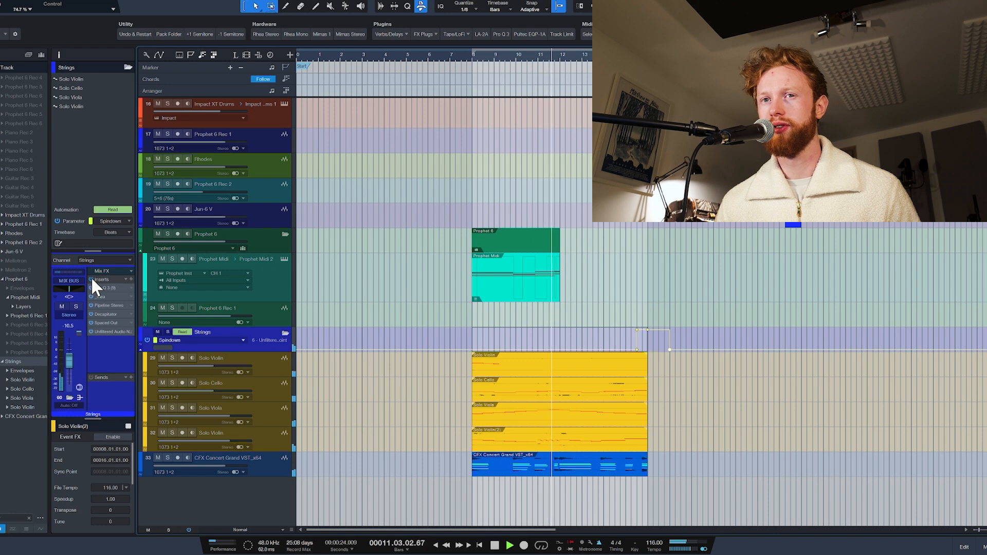
key("space")
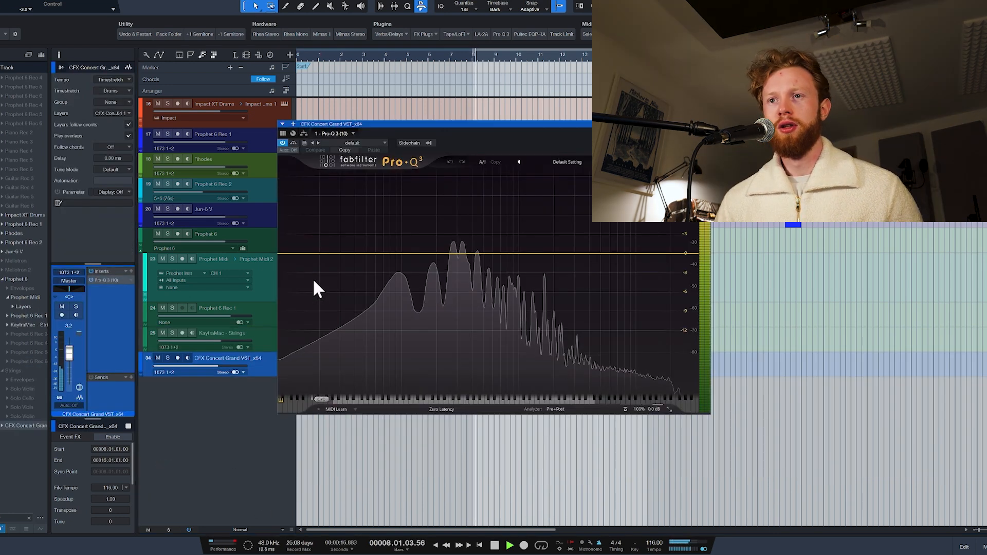
- Add a low-end EQ band to the CFX Concert Grand in Pro-Q 3 and move it up in frequency
left_click(303, 267)
left_click_drag(303, 254, 411, 254)
scroll(401, 254, "down", 1)
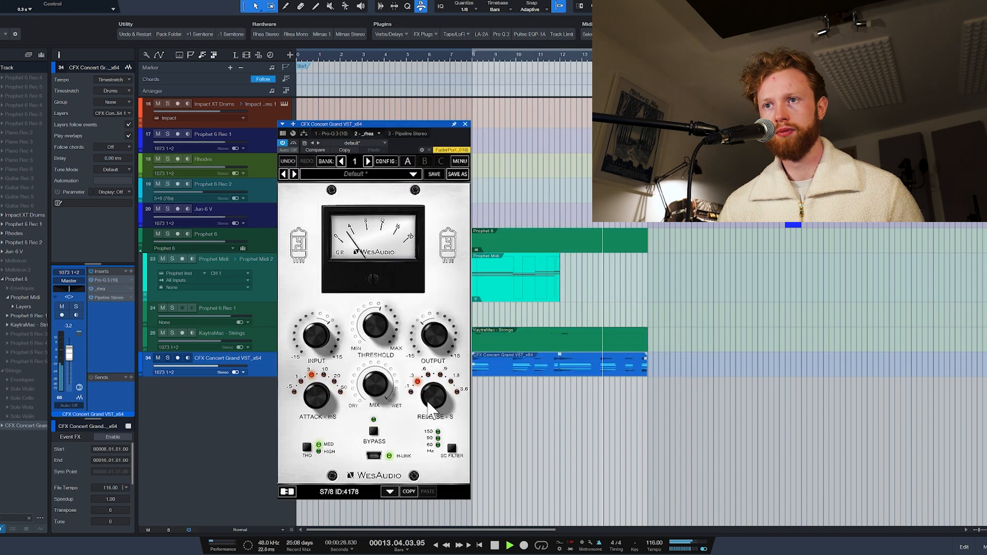
- Shorten the release of the _rhea compressor on the CFX Concert Grand during playback, and stop playback
left_click_drag(425, 405, 424, 411)
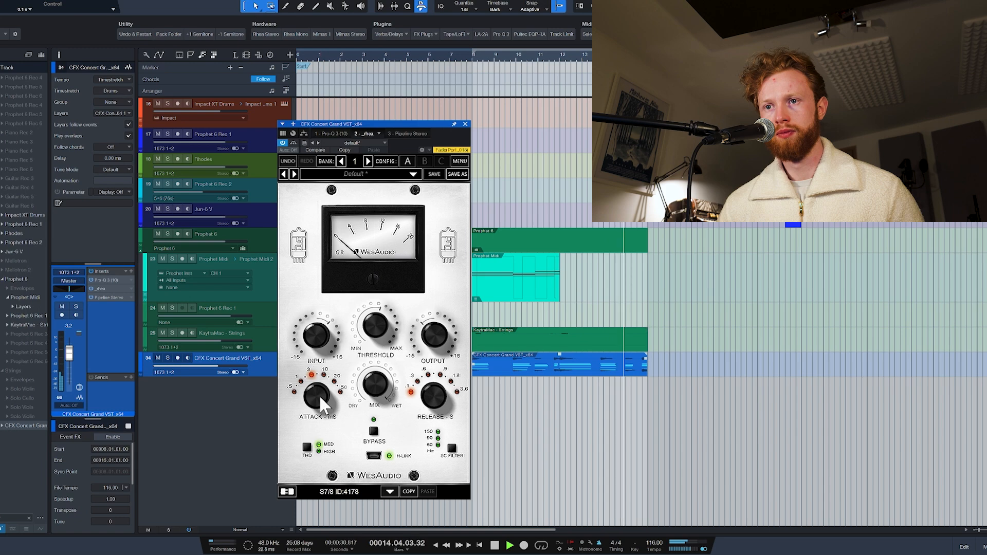
key("space")
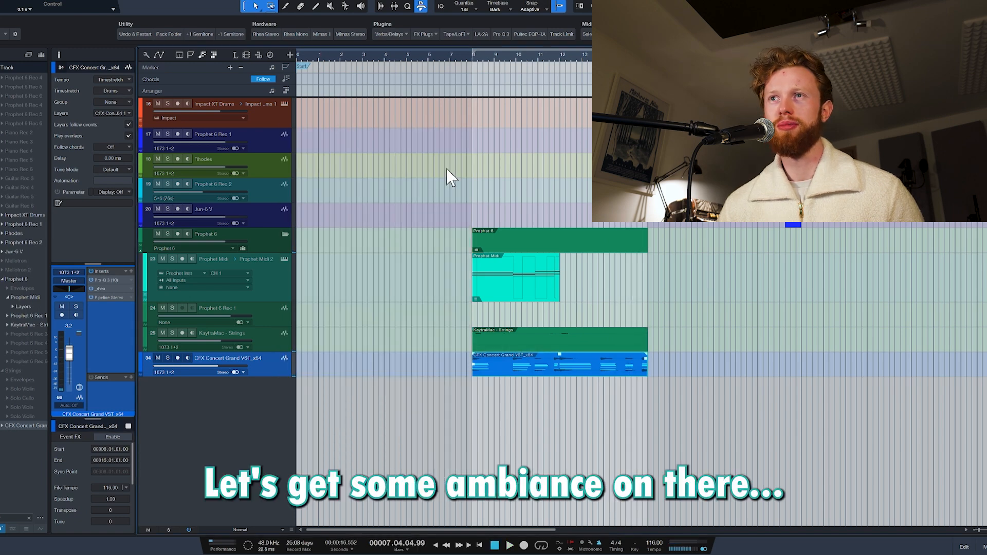
- Add ValhallaSupermassive with the TriangulumHall preset at 8.8% mix to the CFX Concert Grand and slightly raise the KaytraMac - Strings level
left_click(391, 34)
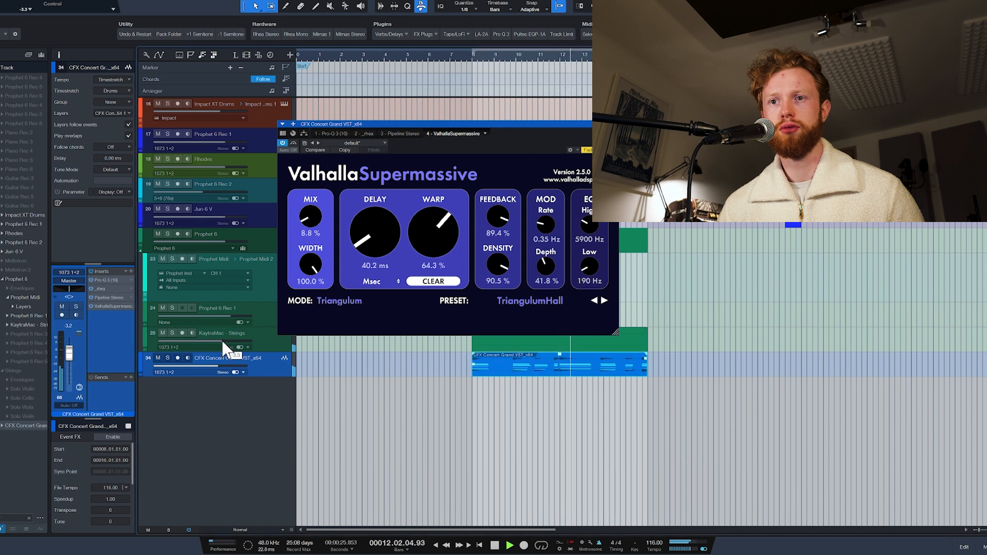
left_click_drag(222, 341, 224, 341)
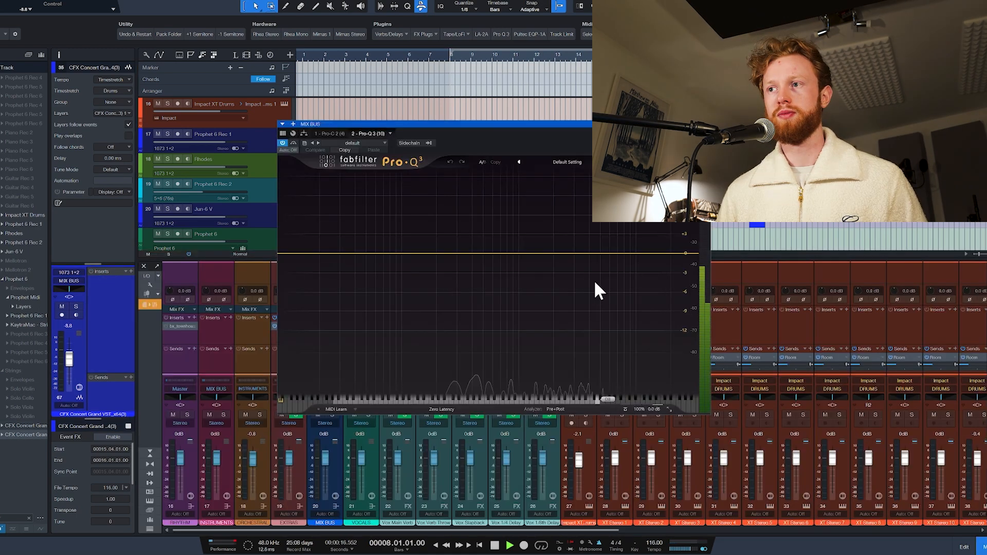
- Sweep Band 1 of the second Pro-Q 3 on the MIX BUS down in frequency, starting from bar 8
key("space")
left_click_drag(660, 270, 527, 276)
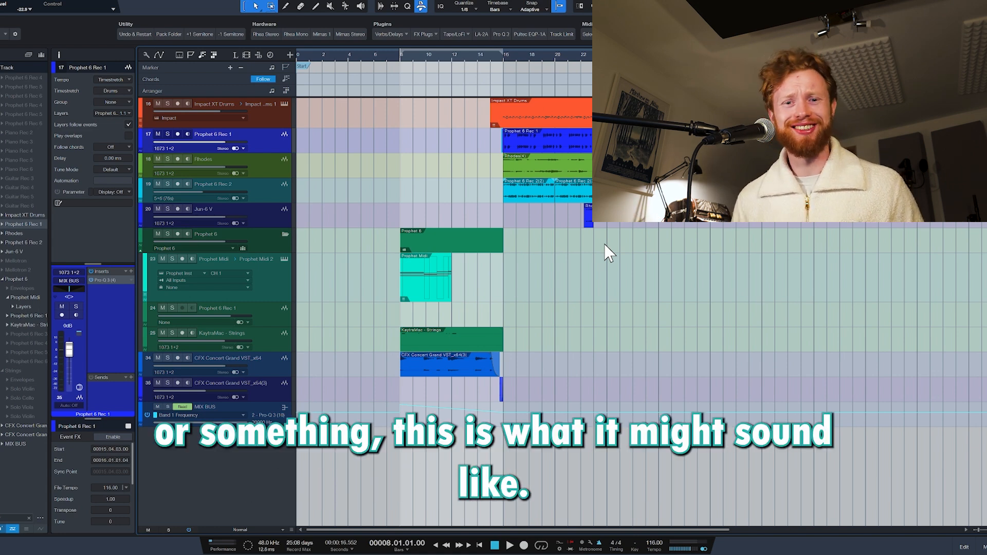
- Play the arrangement from bar 8 to bar 24 to hear the filtered intro lead into the groove
key("space")
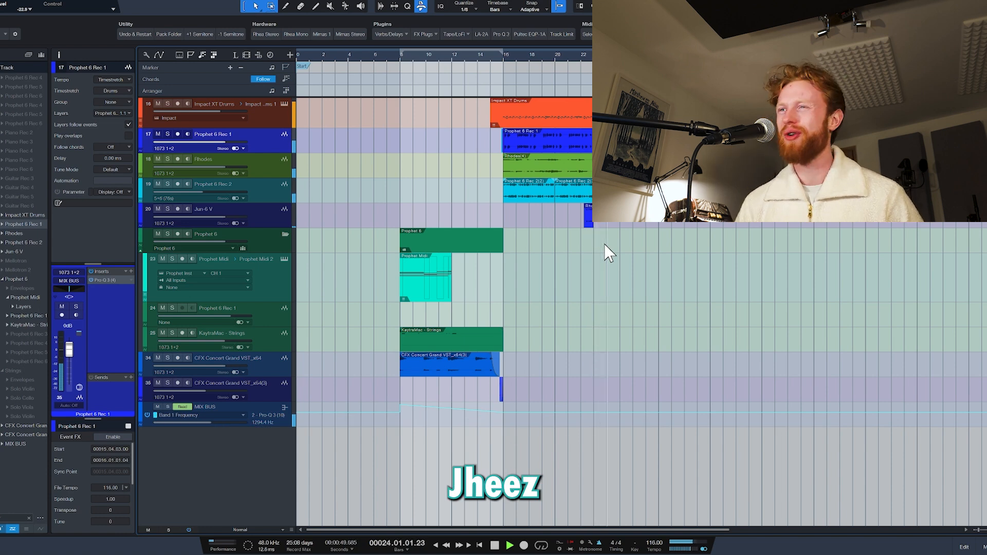
key("space")
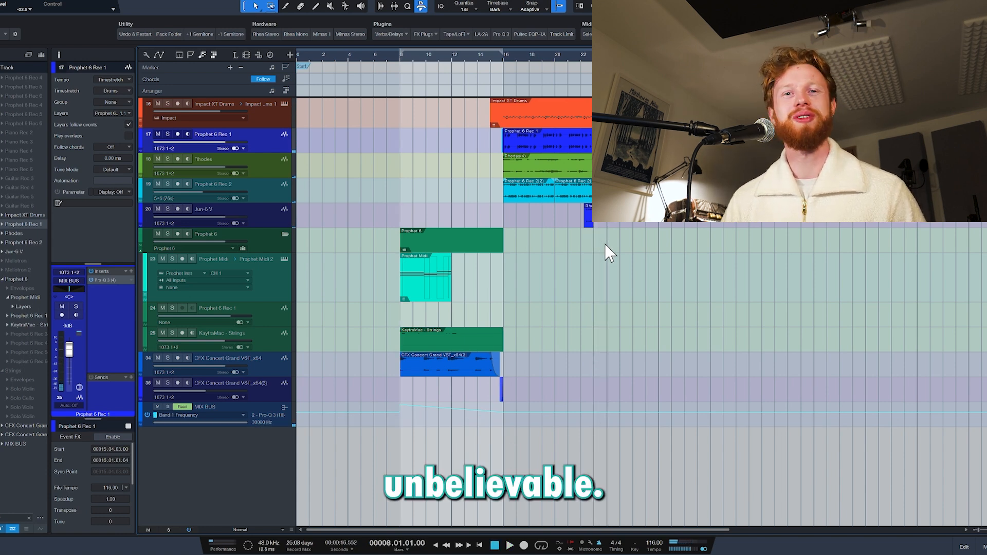